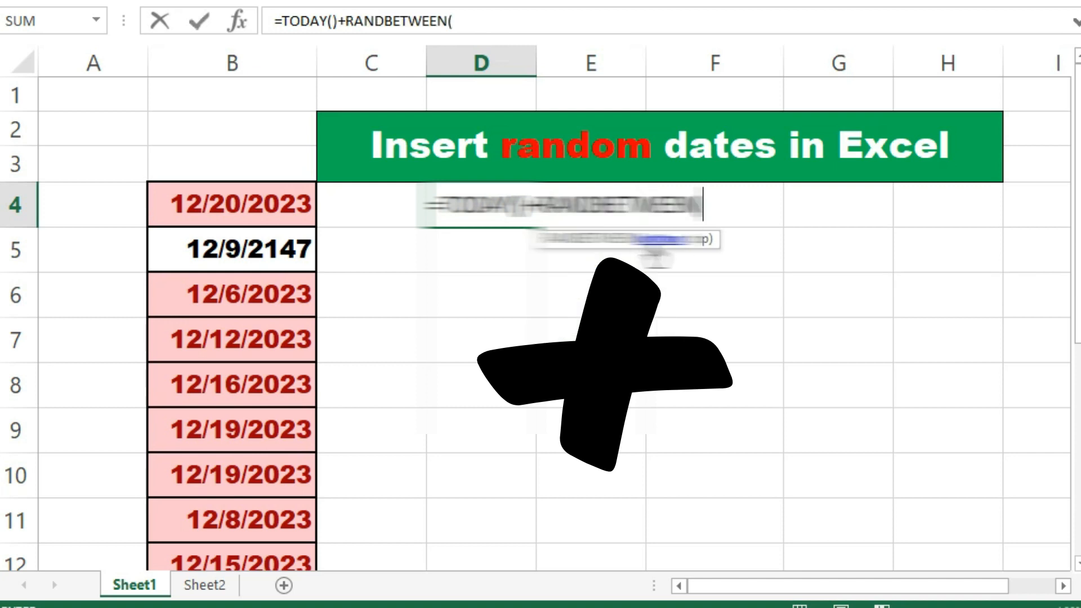
# - Complete the formula =TODAY()+RANDBETWEEN(-11,15) in cell D4 and fill it down through D20
pyautogui.write(',15)')
pyautogui.press('Return')
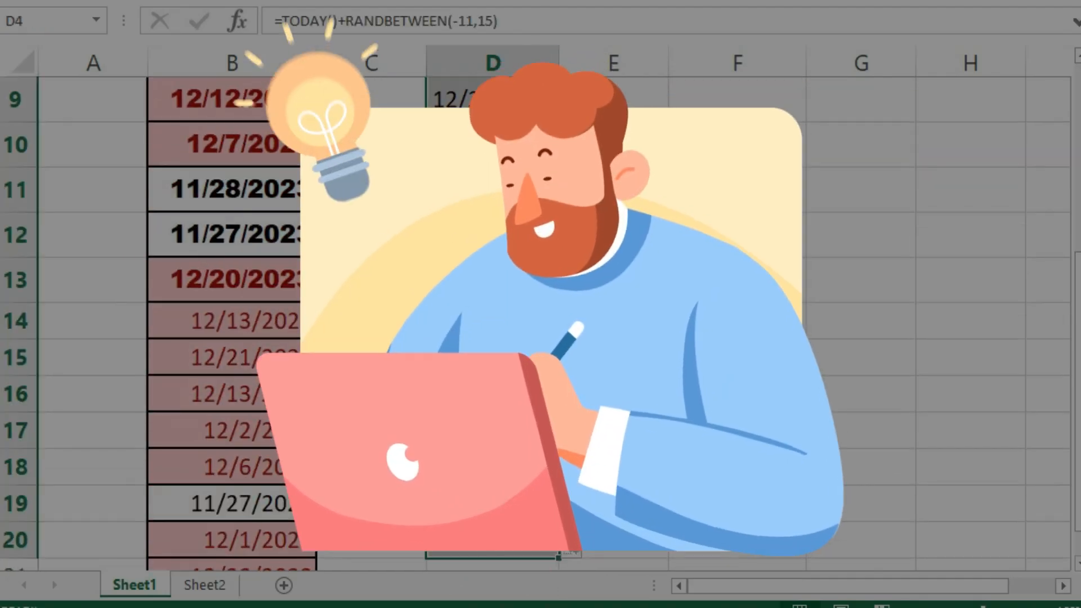
pyautogui.scroll(-1, 252, 314)
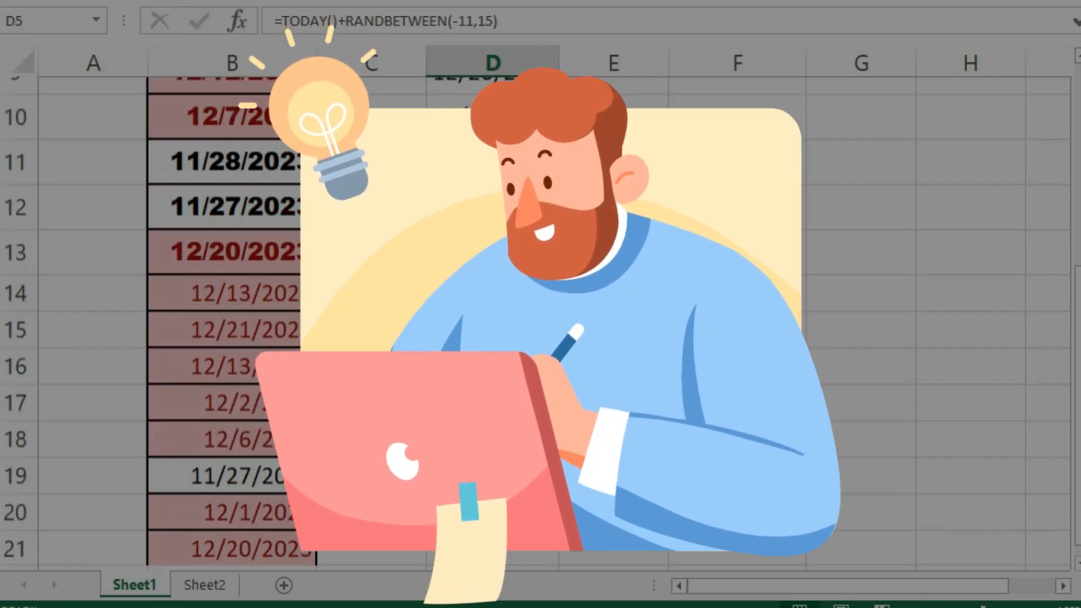
pyautogui.scroll(3, 252, 314)
pyautogui.click(252, 313)
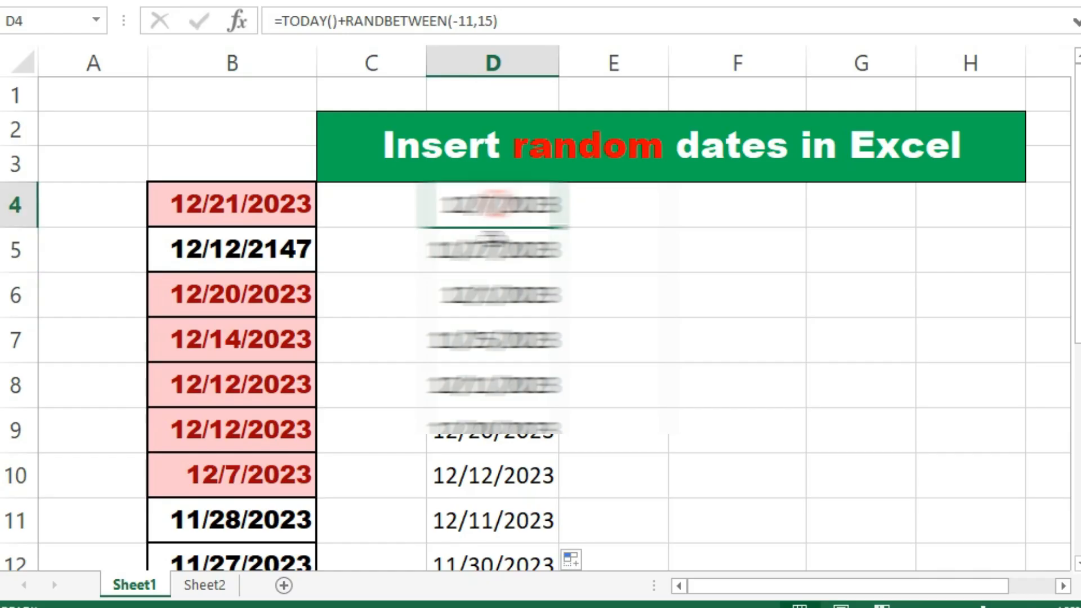
# - Highlight dates occurring This Month in D4:D20 using conditional formatting with Green Fill with Dark Green Text
pyautogui.moveTo(493, 204); pyautogui.dragTo(485, 530)
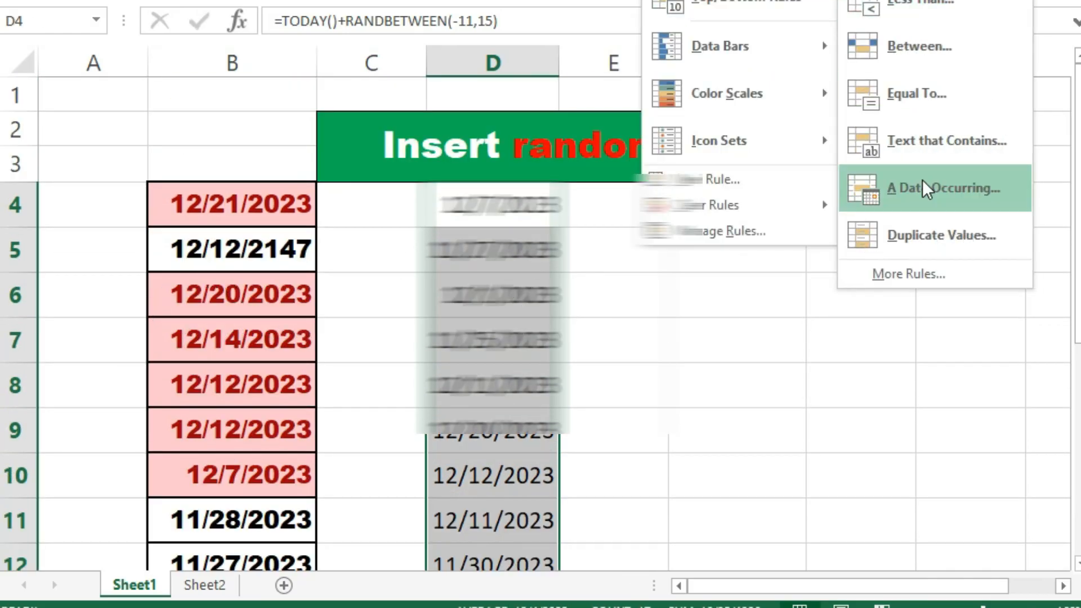
pyautogui.click(857, 188)
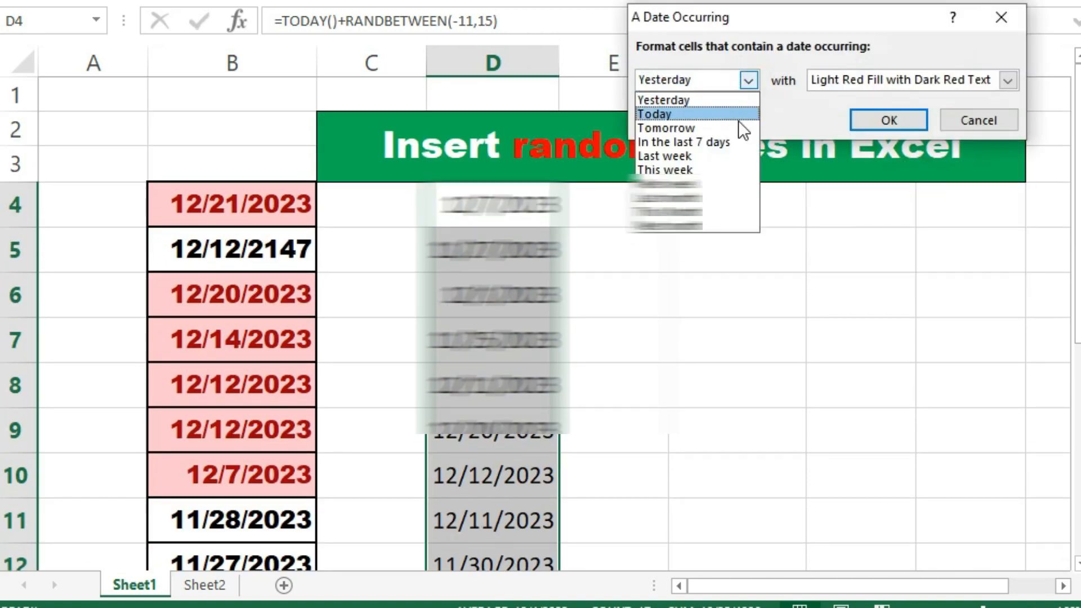
pyautogui.click(737, 129)
pyautogui.click(749, 81)
pyautogui.click(719, 143)
pyautogui.click(747, 82)
pyautogui.click(725, 156)
pyautogui.click(749, 82)
pyautogui.click(725, 170)
pyautogui.click(748, 82)
pyautogui.click(667, 213)
pyautogui.click(1008, 80)
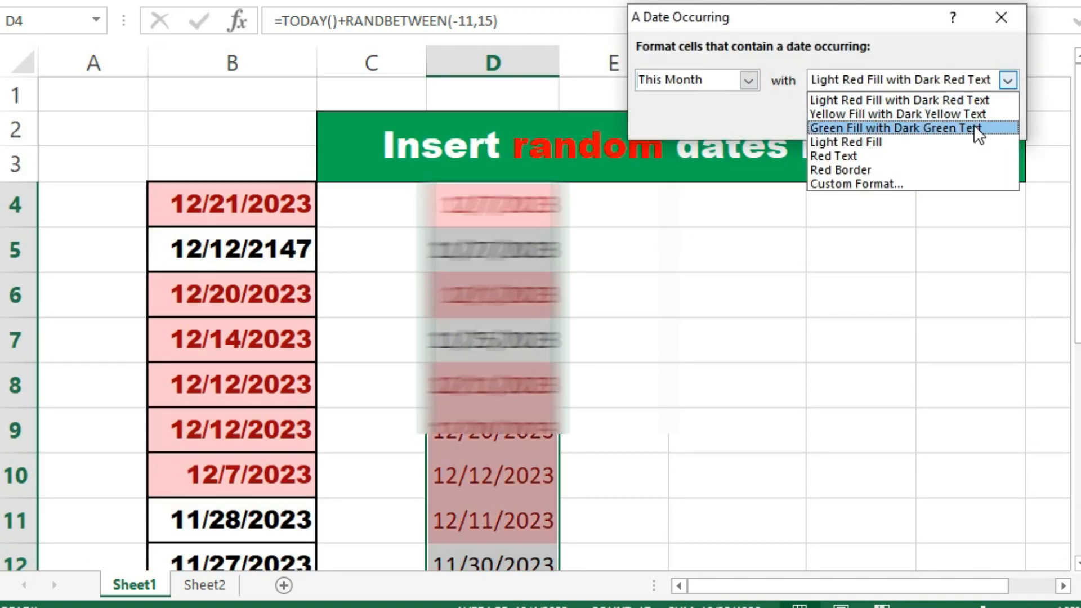
pyautogui.click(977, 133)
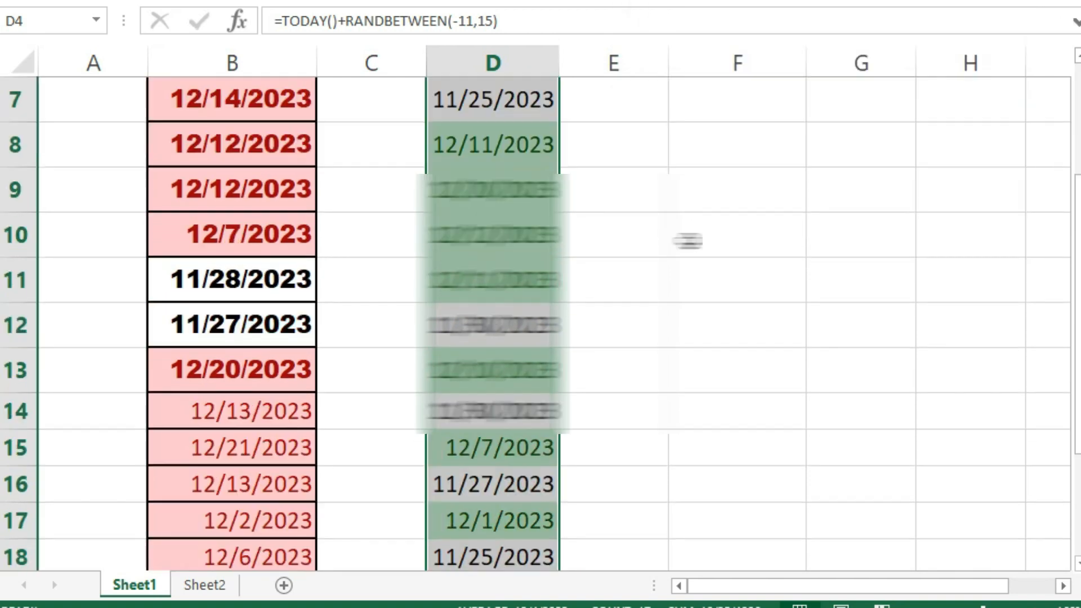
# - Look through column D to check which dates the conditional formatting rule highlights
pyautogui.scroll(-1, 496, 324)
pyautogui.press('Up')
pyautogui.press('Up')
pyautogui.press('Up')
pyautogui.press('Up')
pyautogui.press('Up')
pyautogui.press('Up')
pyautogui.press('Up')
pyautogui.press('Up')
pyautogui.press('Up')
pyautogui.press('Up')
pyautogui.press('Up')
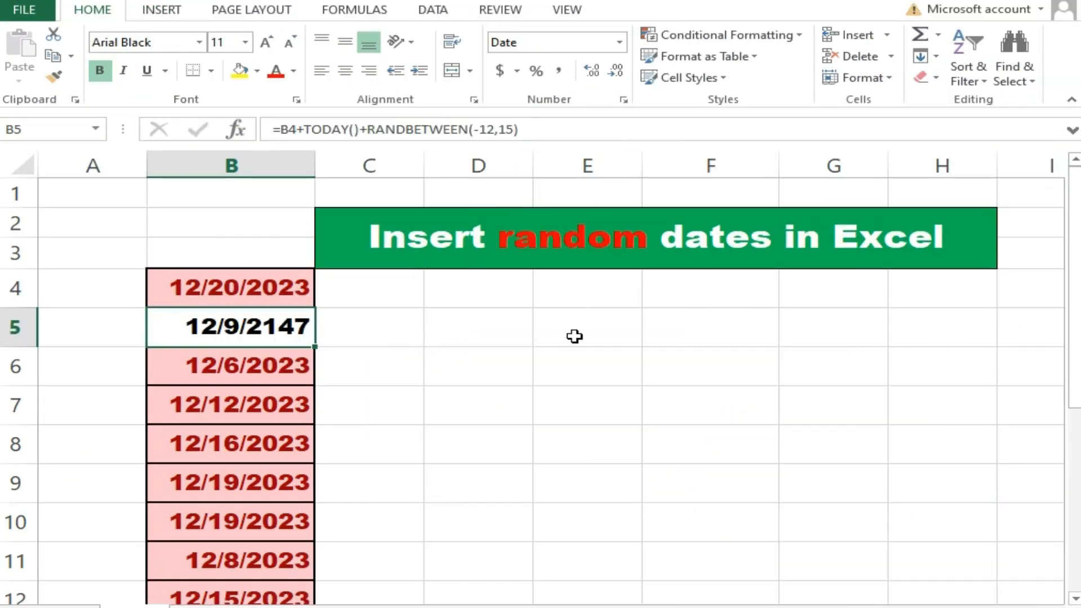
# - Enter the formula =TODAY()+RANDBETWEEN(-11,15) in cell D4
pyautogui.click(573, 330)
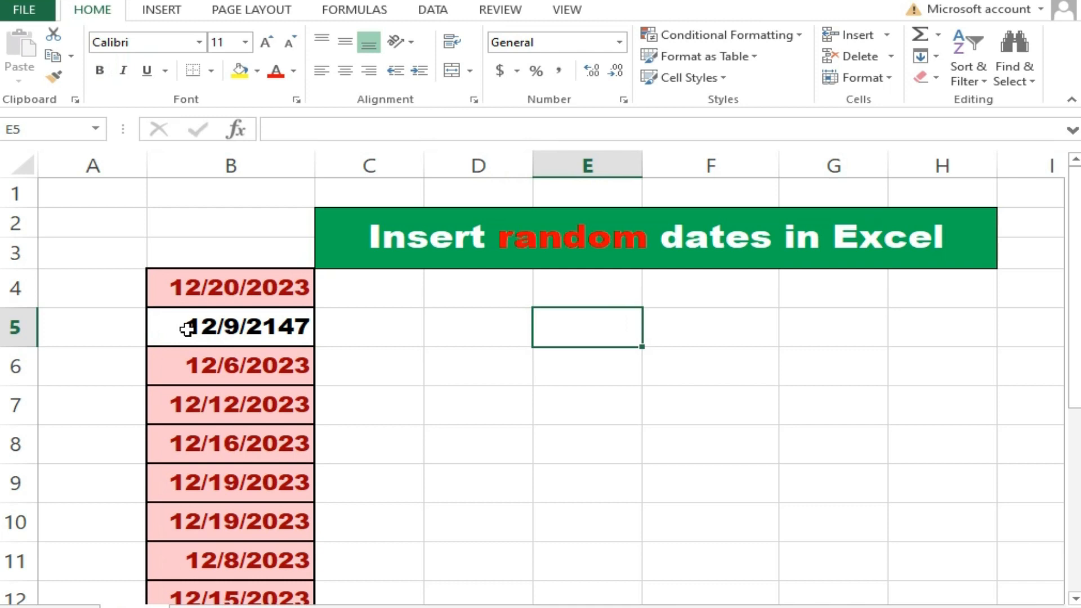
pyautogui.click(236, 276)
pyautogui.click(478, 282)
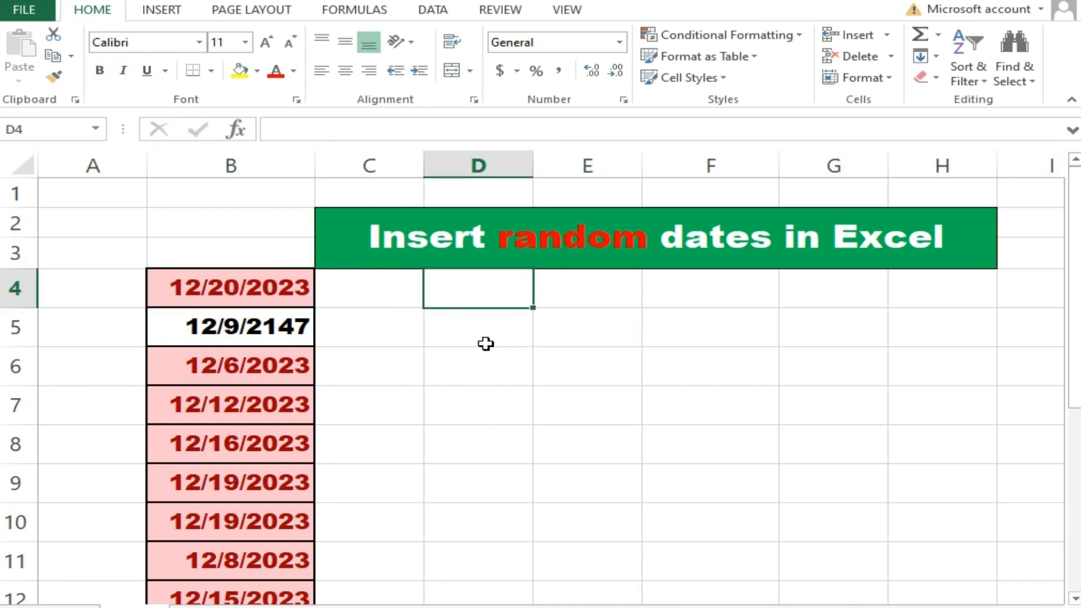
pyautogui.write('=toda')
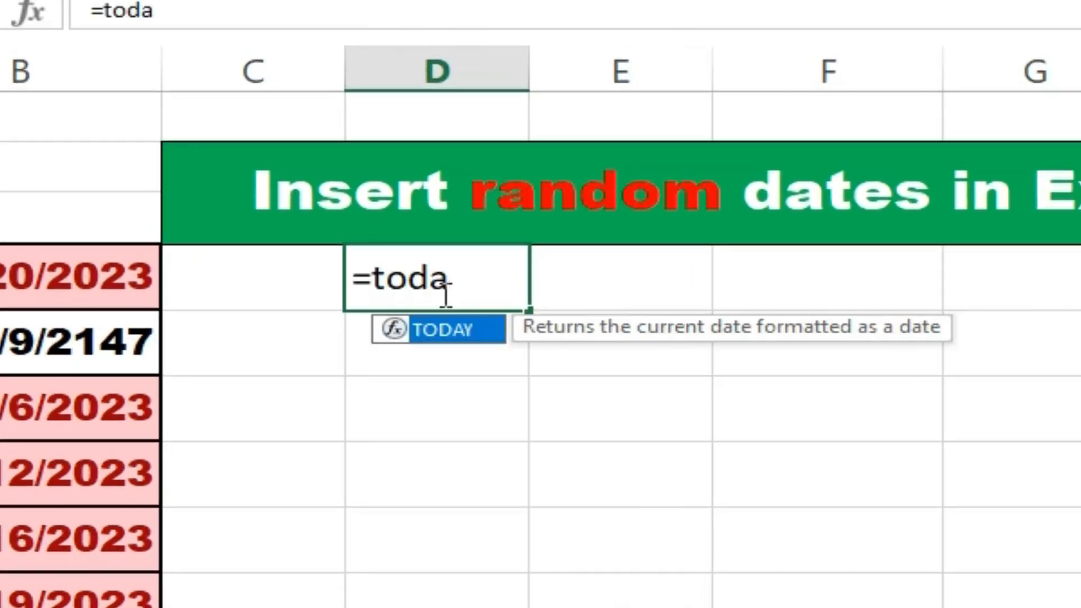
pyautogui.press('Tab')
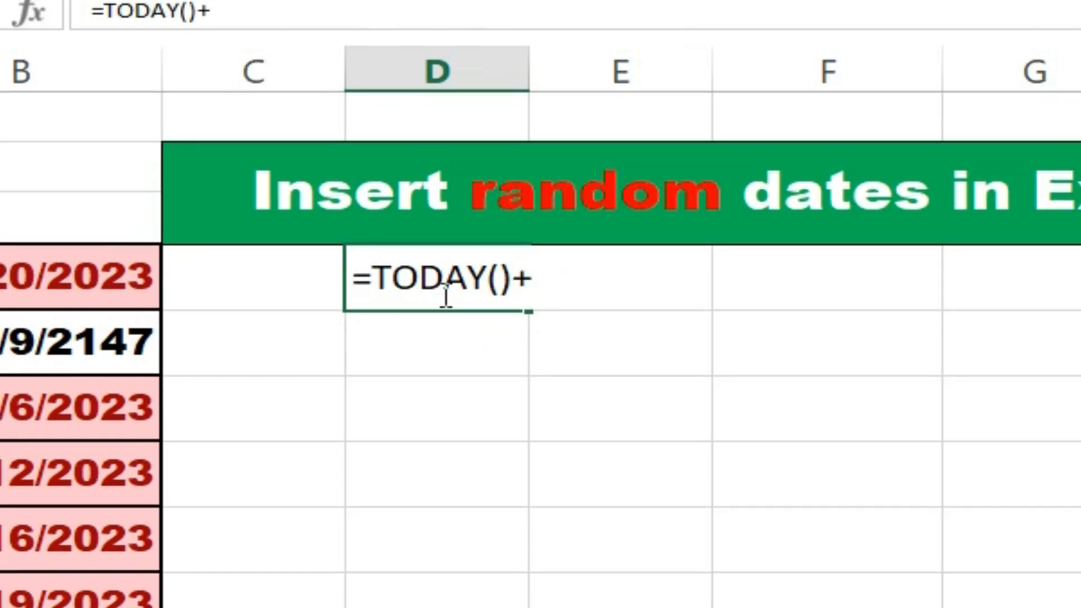
pyautogui.write('ra')
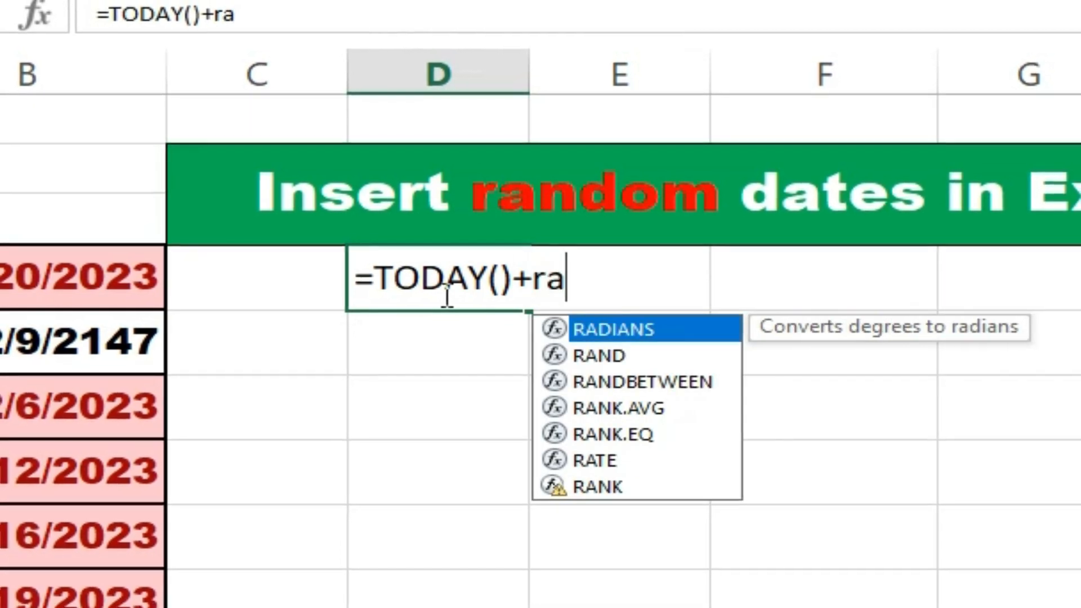
pyautogui.click(612, 382)
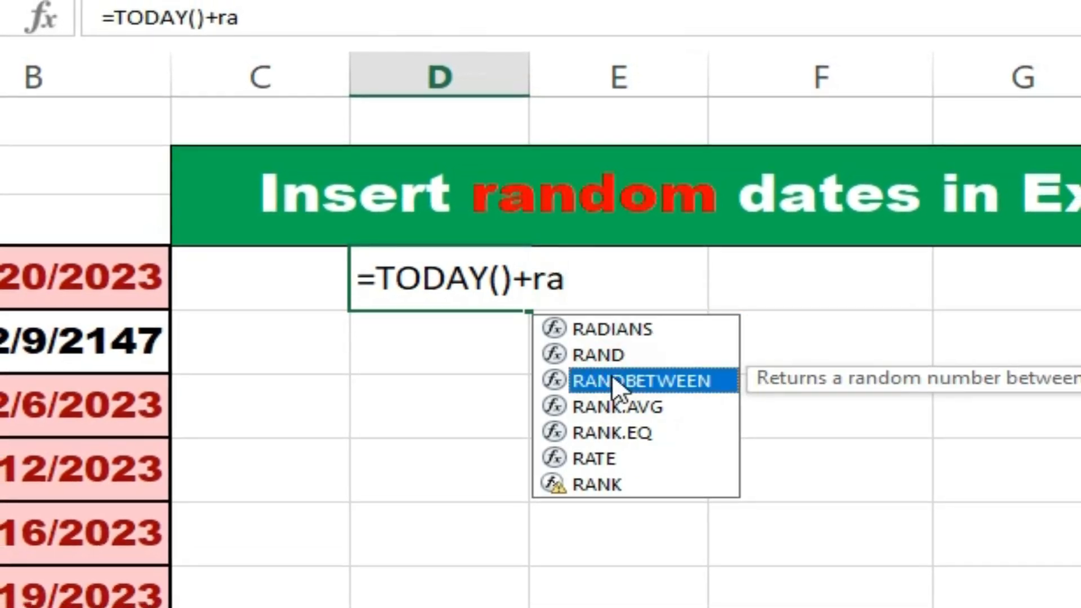
pyautogui.press('Tab')
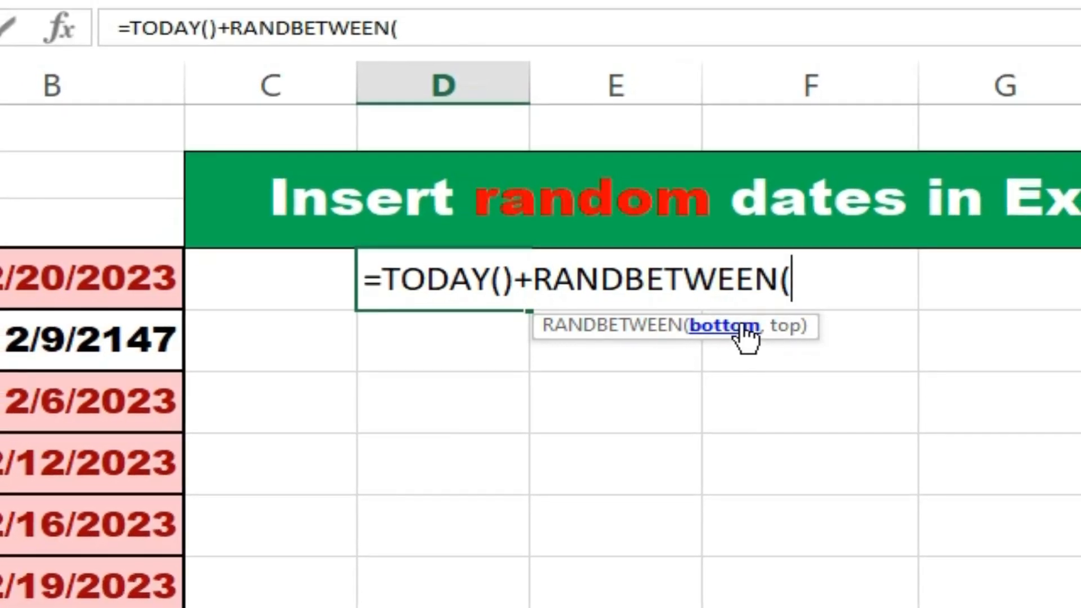
pyautogui.write('-11,15')
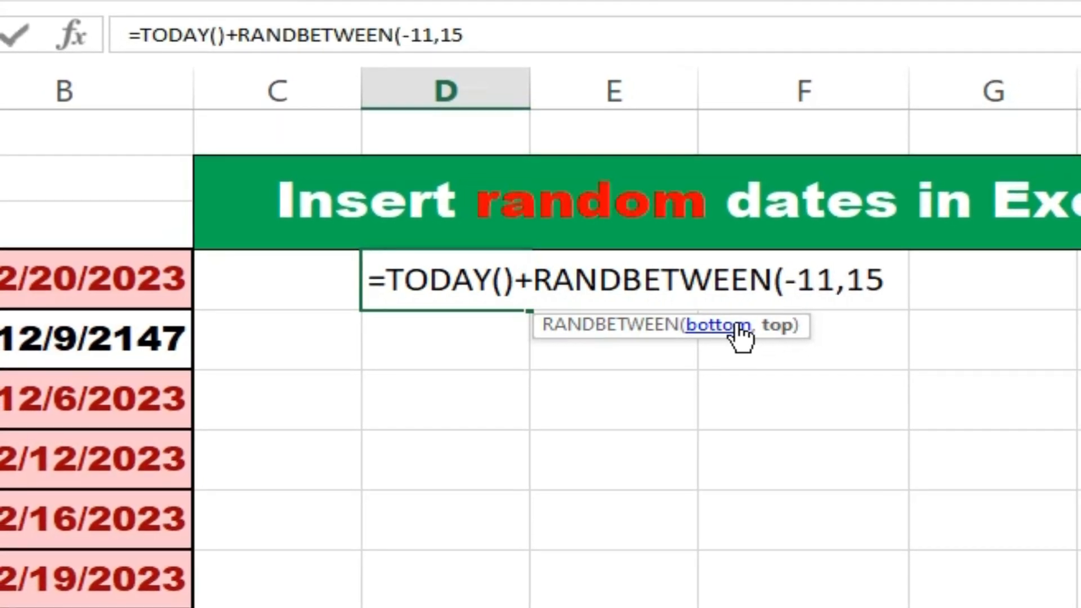
pyautogui.write(')')
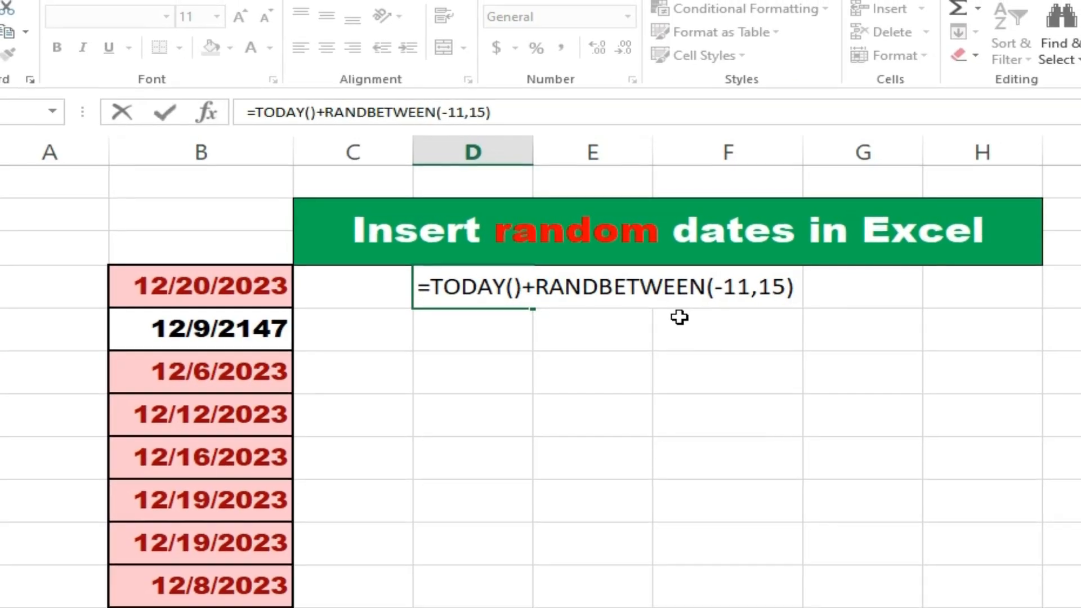
pyautogui.press('Return')
# - Fill the random date formula from D4 down through D20
pyautogui.click(479, 287)
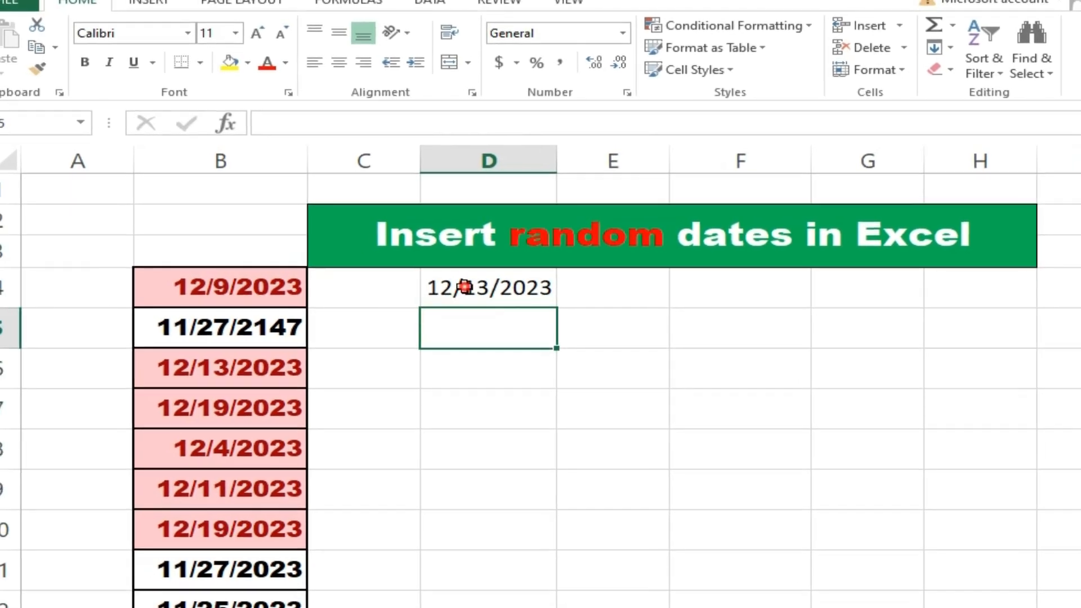
pyautogui.click(545, 317)
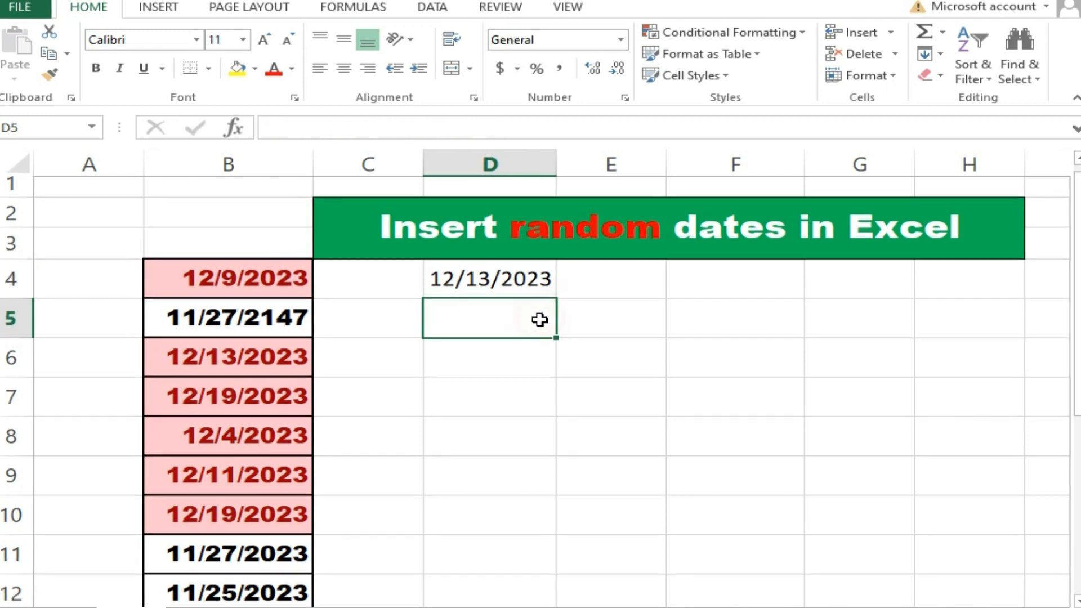
pyautogui.scroll(-1, 525, 243)
pyautogui.moveTo(517, 309); pyautogui.dragTo(470, 486)
pyautogui.scroll(3, 575, 427)
pyautogui.click(541, 285)
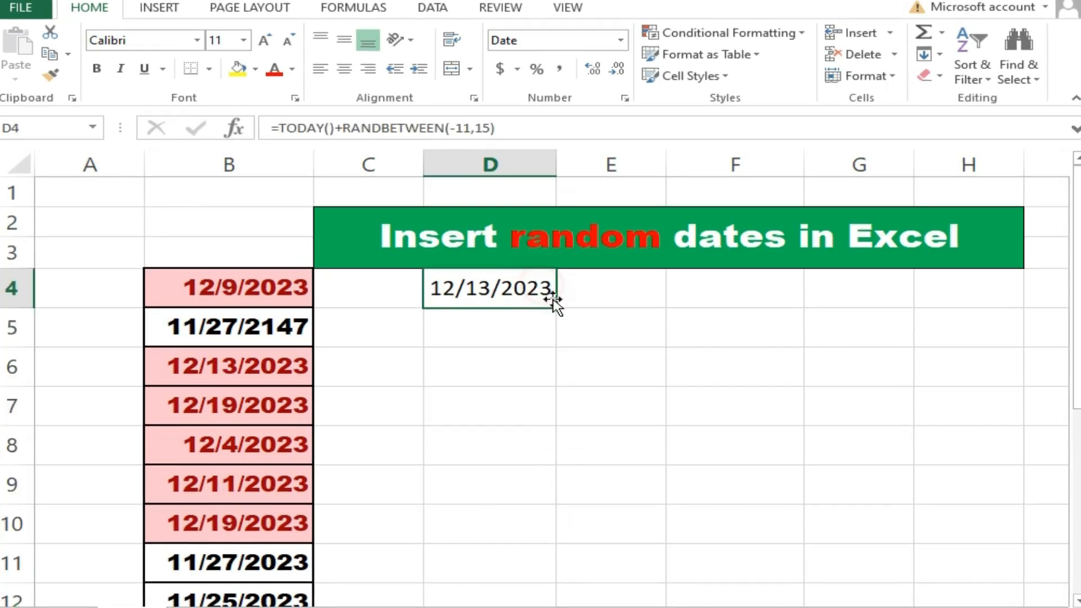
pyautogui.moveTo(555, 306)
pyautogui.mouseDown()
pyautogui.moveTo(523, 605)
pyautogui.moveTo(512, 538)
pyautogui.moveTo(506, 582)
pyautogui.mouseUp()
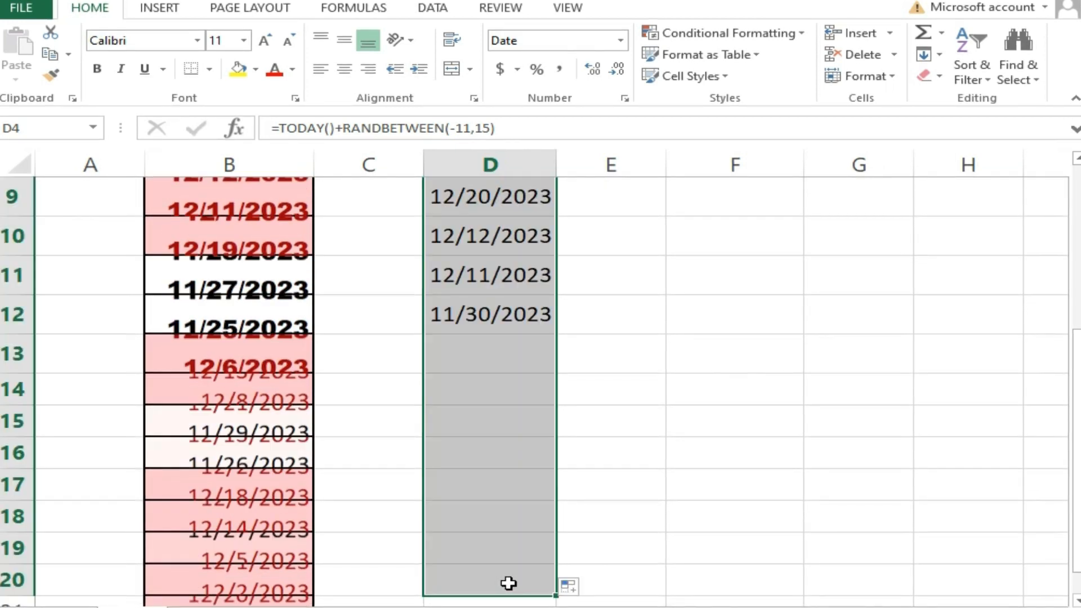
# - Examine the random dates and formulas in column D and compare them with the formula in B6
pyautogui.scroll(3, 540, 404)
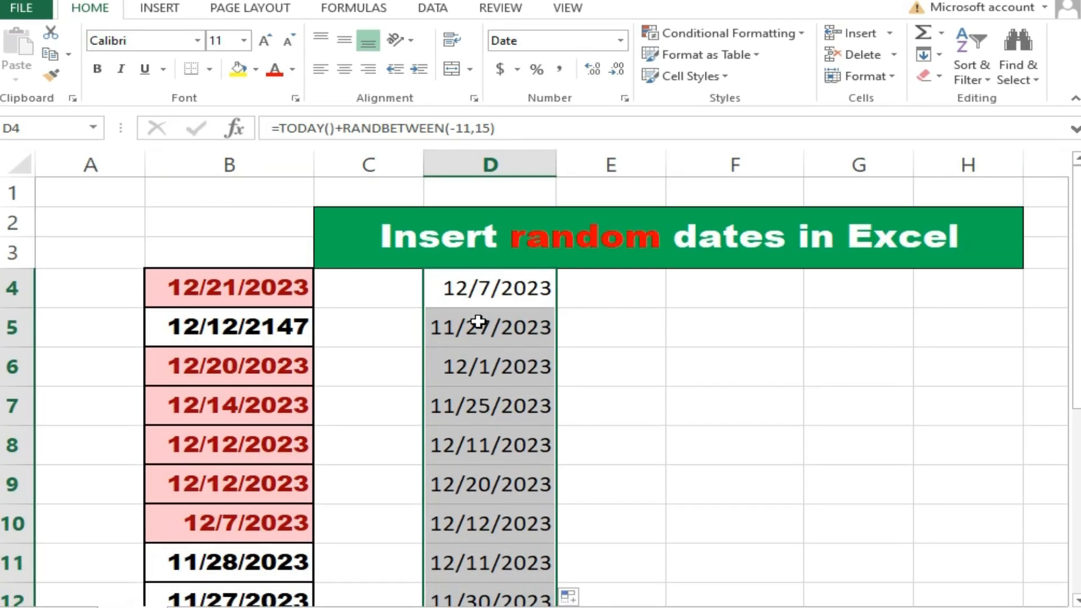
pyautogui.click(444, 325)
pyautogui.scroll(-2, 452, 387)
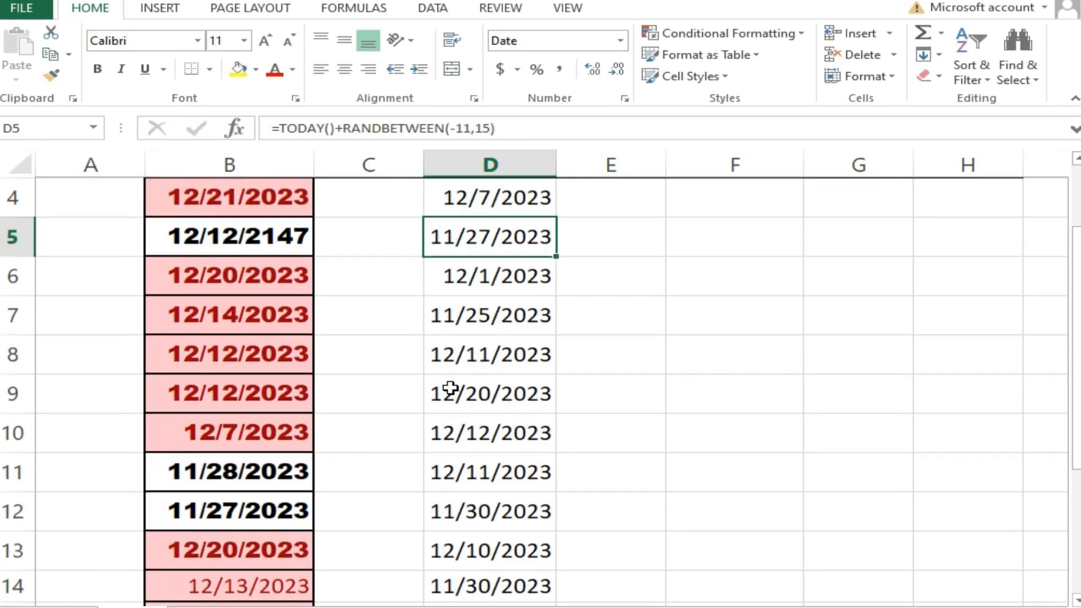
pyautogui.scroll(-1, 448, 391)
pyautogui.click(443, 415)
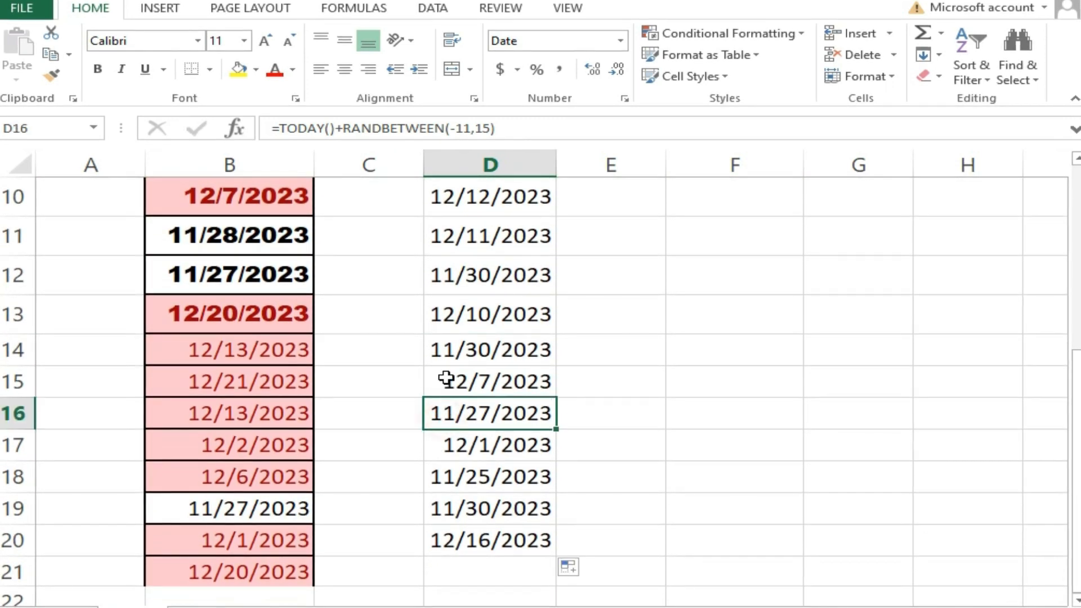
pyautogui.scroll(2, 470, 440)
pyautogui.scroll(1, 475, 434)
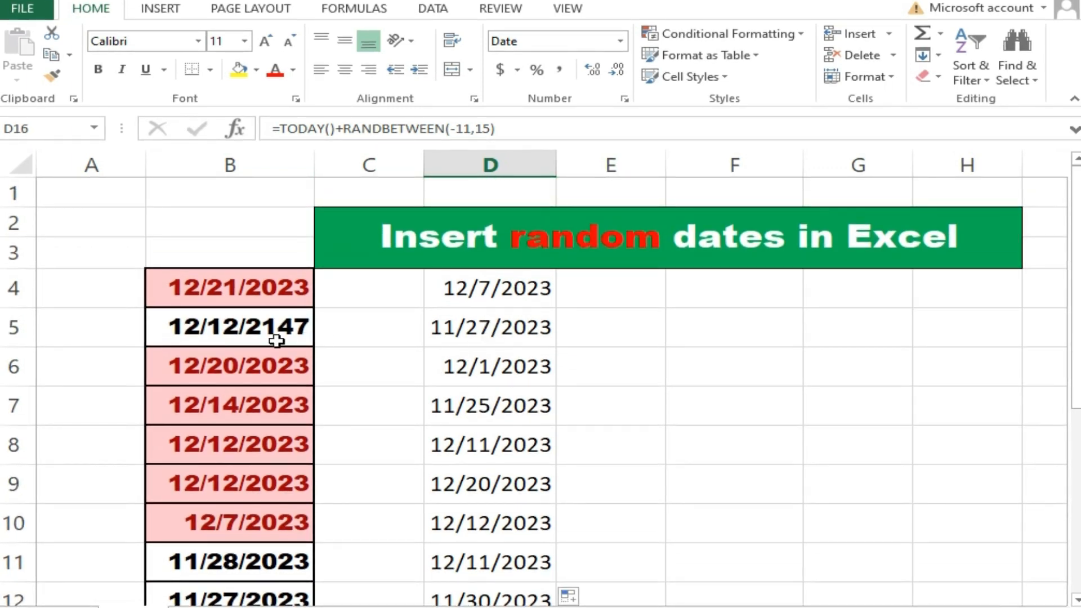
pyautogui.click(250, 371)
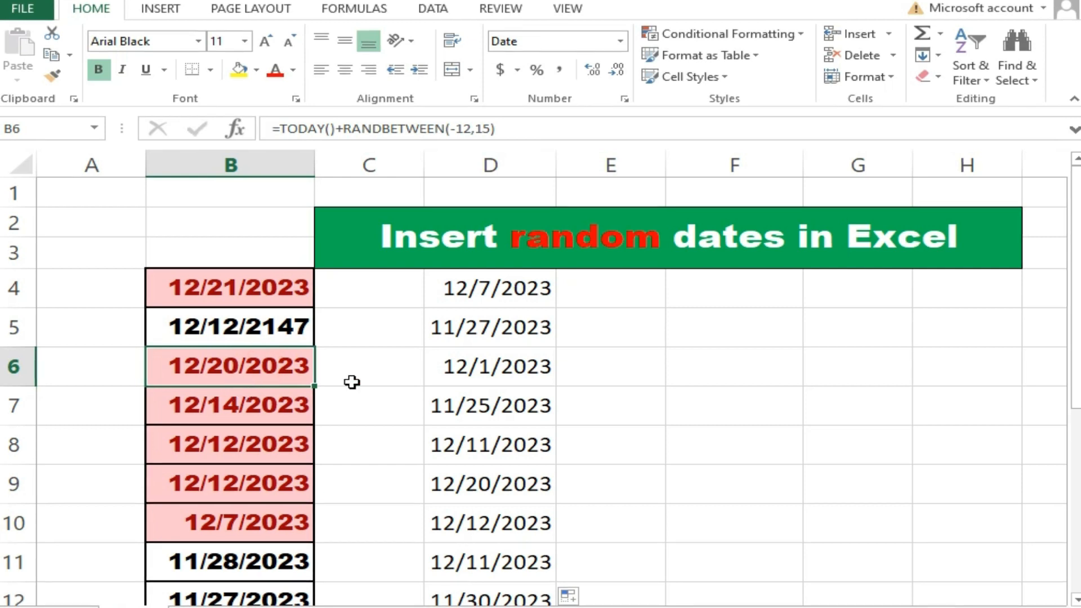
# - Select the random dates in D4:D20 and start a conditional formatting rule for a date occurring in a given period
pyautogui.click(462, 311)
pyautogui.moveTo(492, 288); pyautogui.dragTo(493, 500)
pyautogui.scroll(1, 437, 323)
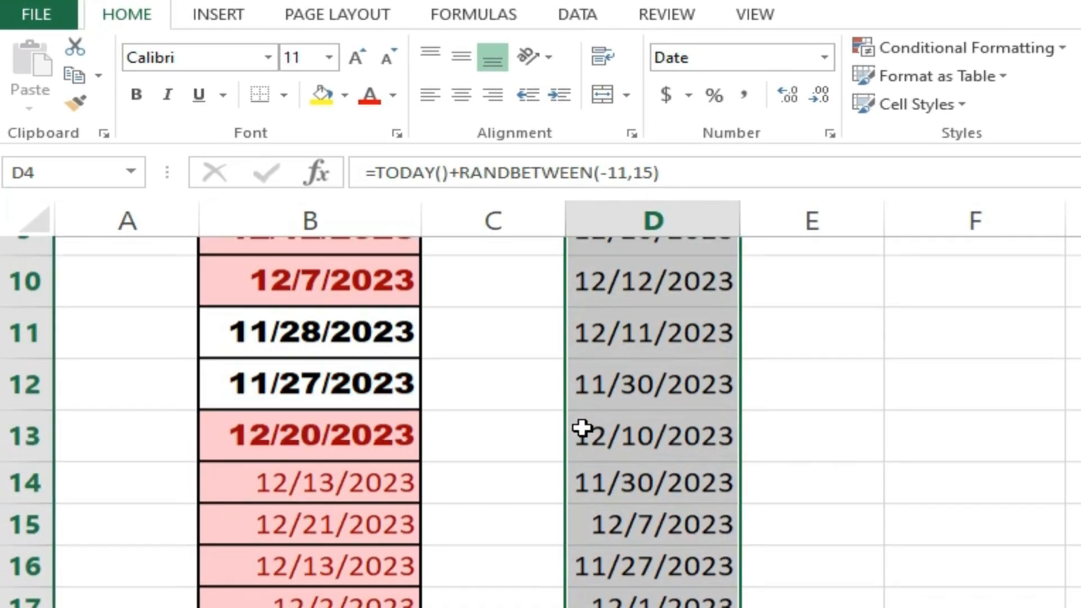
pyautogui.scroll(3, 582, 429)
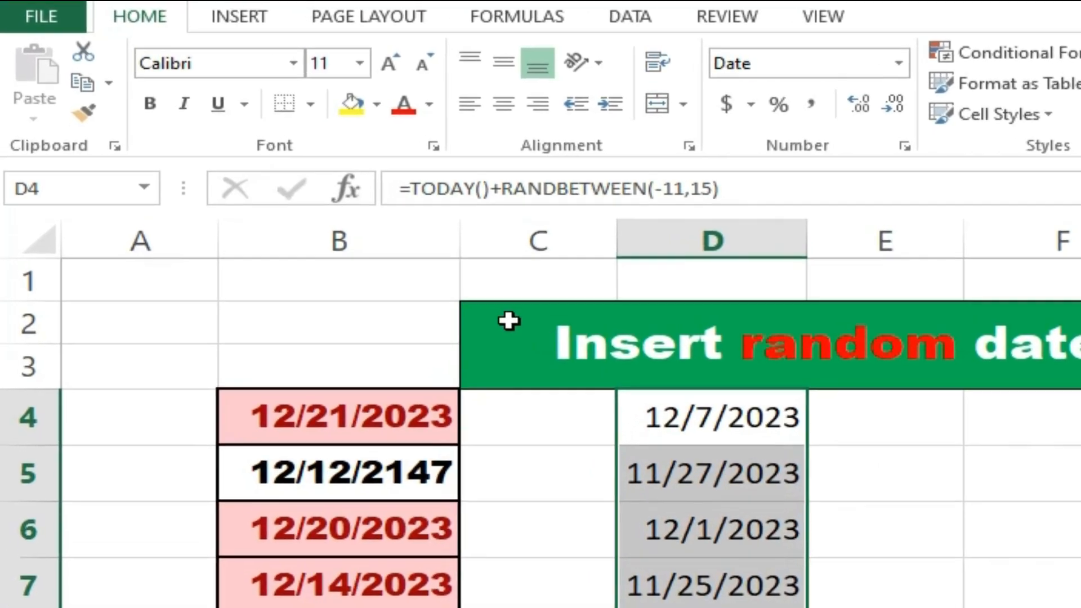
pyautogui.click(130, 14)
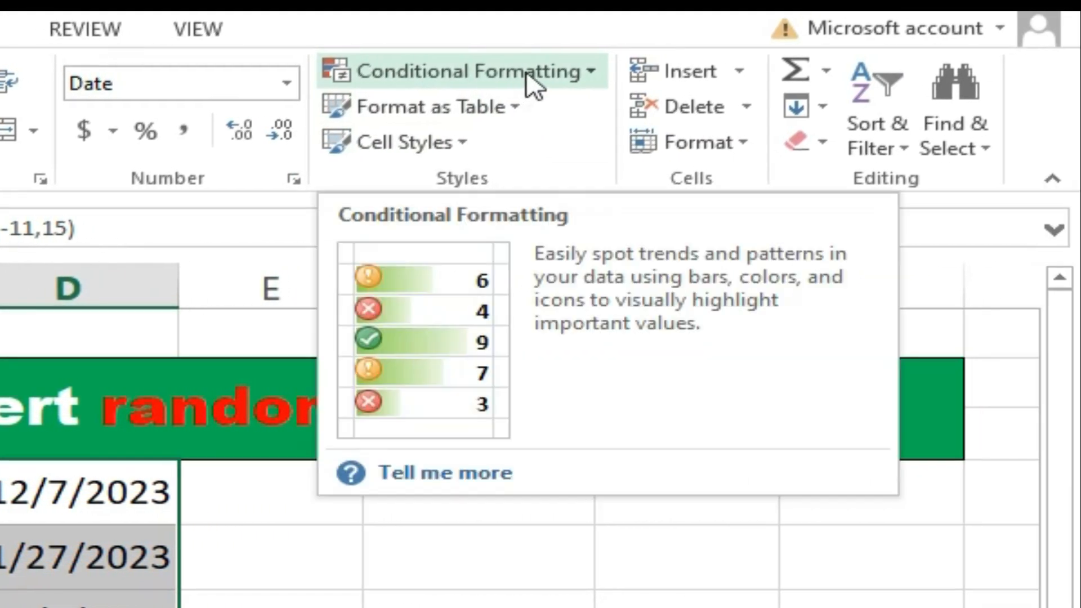
pyautogui.click(816, 71)
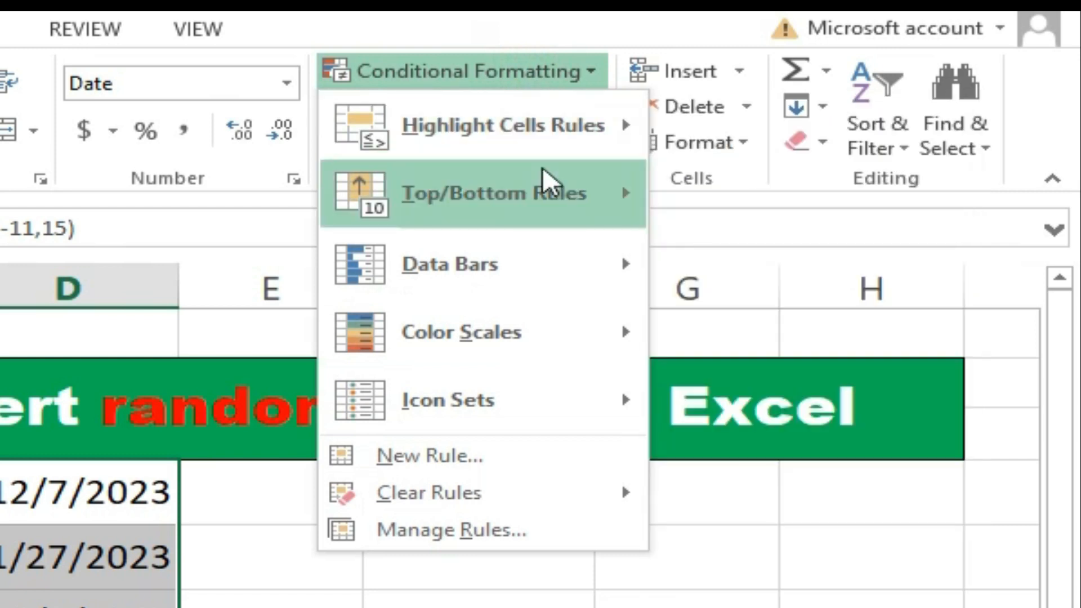
pyautogui.moveTo(545, 169)
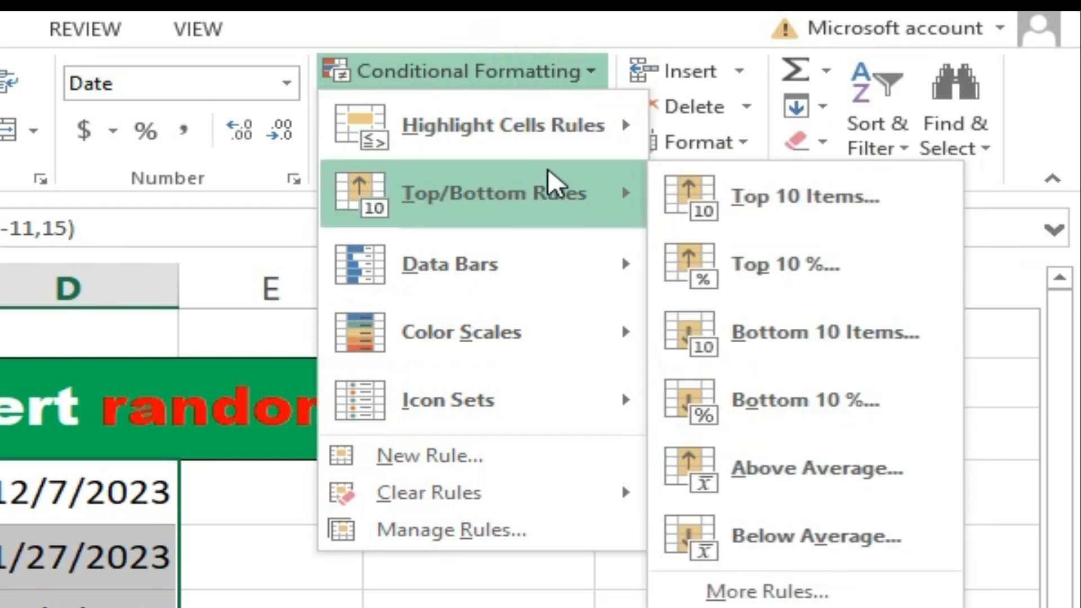
pyautogui.moveTo(570, 128)
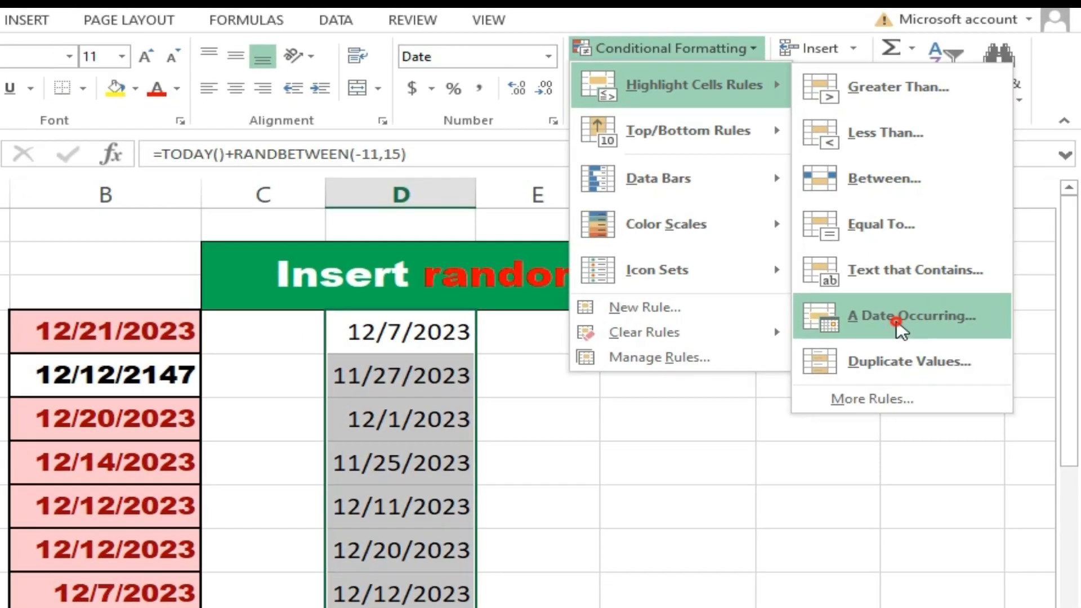
pyautogui.click(830, 429)
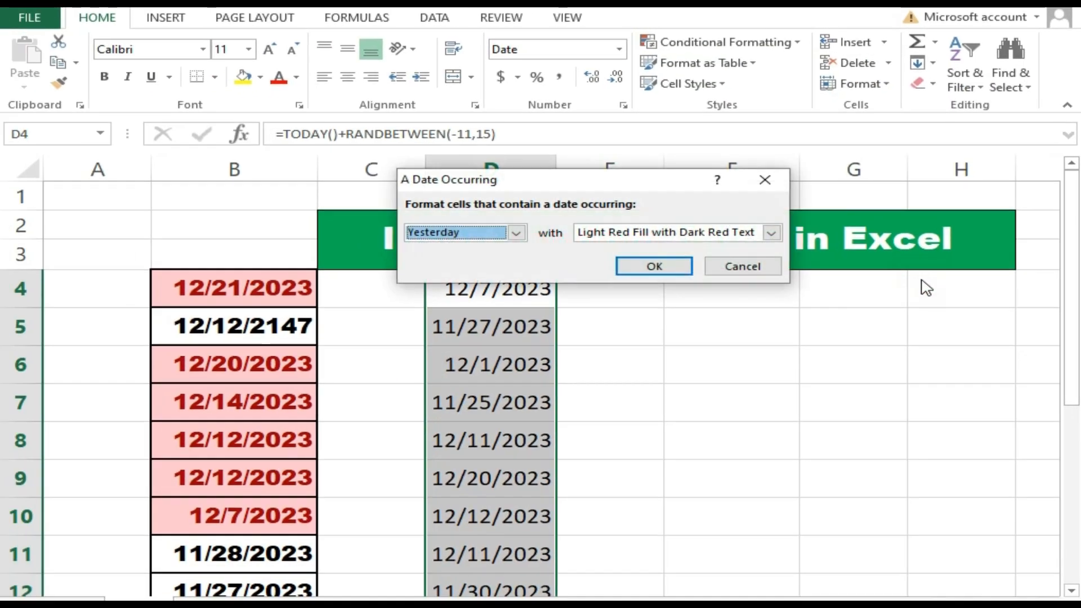
pyautogui.moveTo(596, 186); pyautogui.dragTo(757, 179)
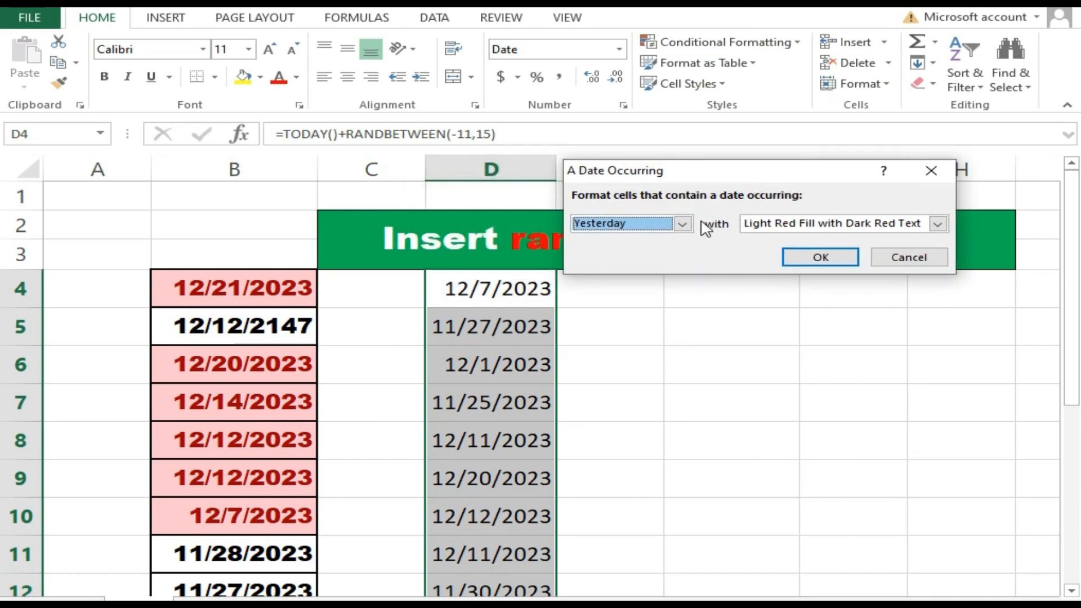
# - Preview the date rule on column D with the periods Yesterday, Tomorrow, In the last 7 days, Last week and This week
pyautogui.click(683, 225)
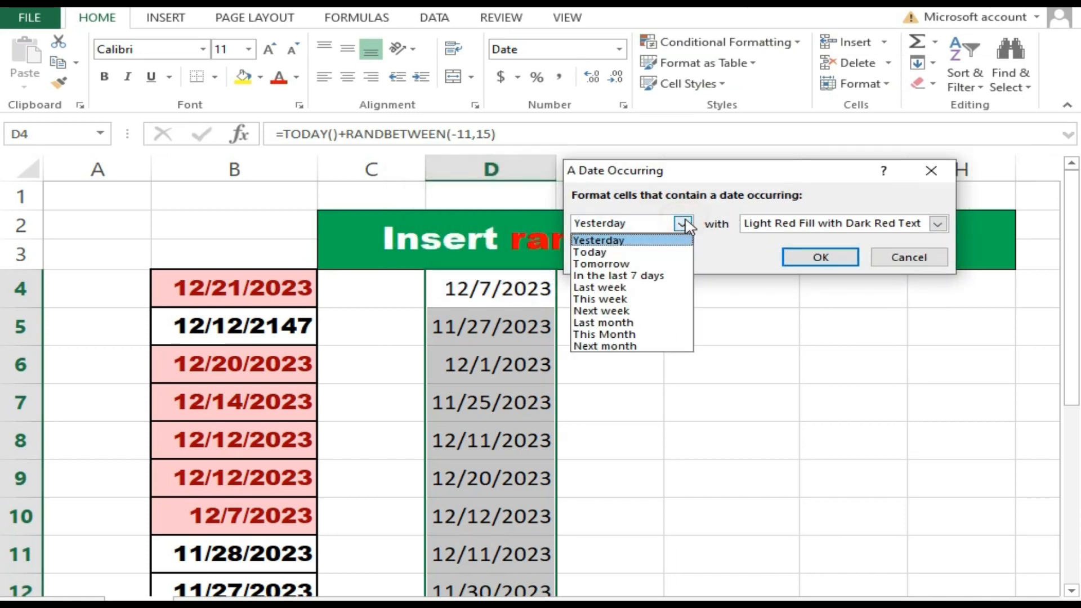
pyautogui.click(680, 243)
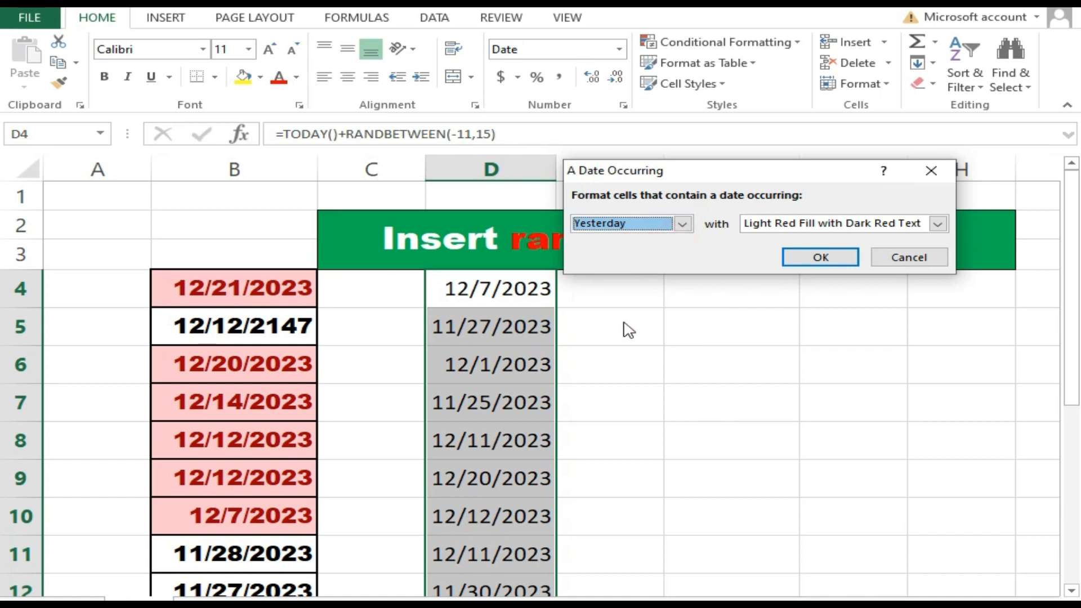
pyautogui.click(744, 184)
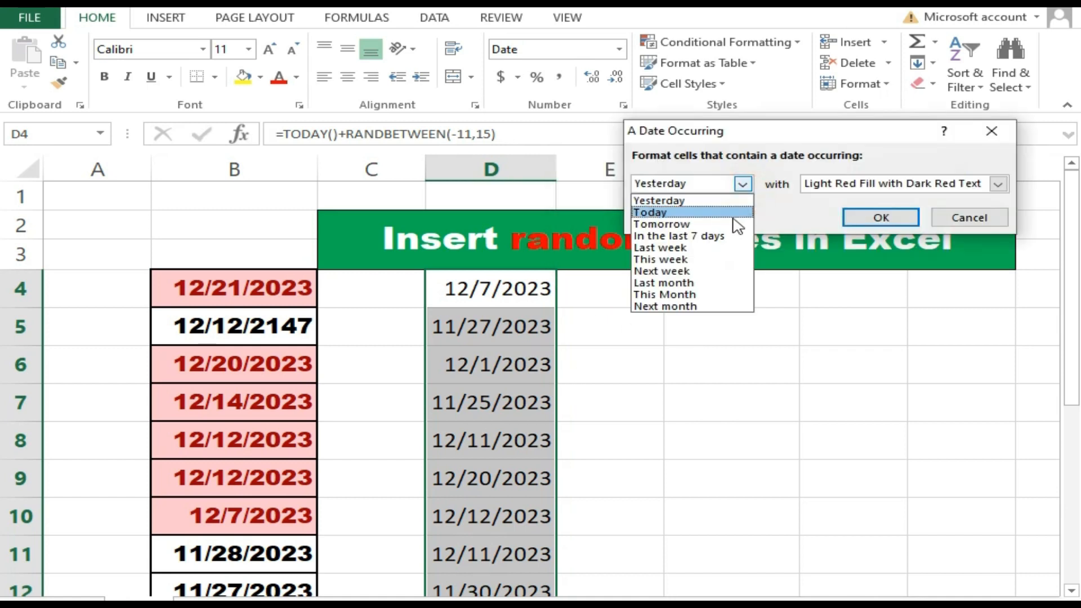
pyautogui.click(732, 222)
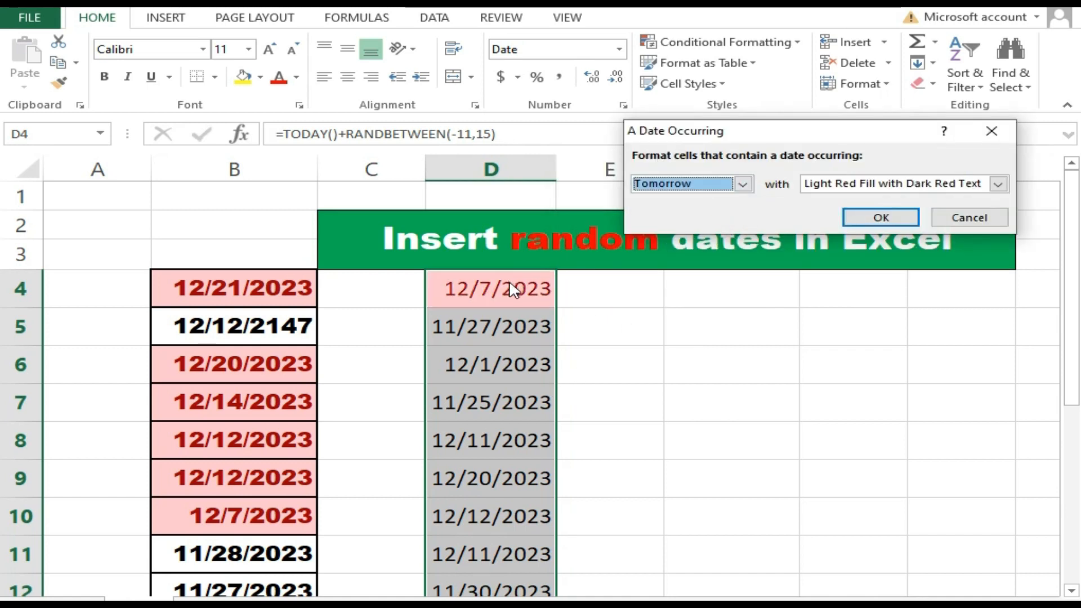
pyautogui.click(743, 184)
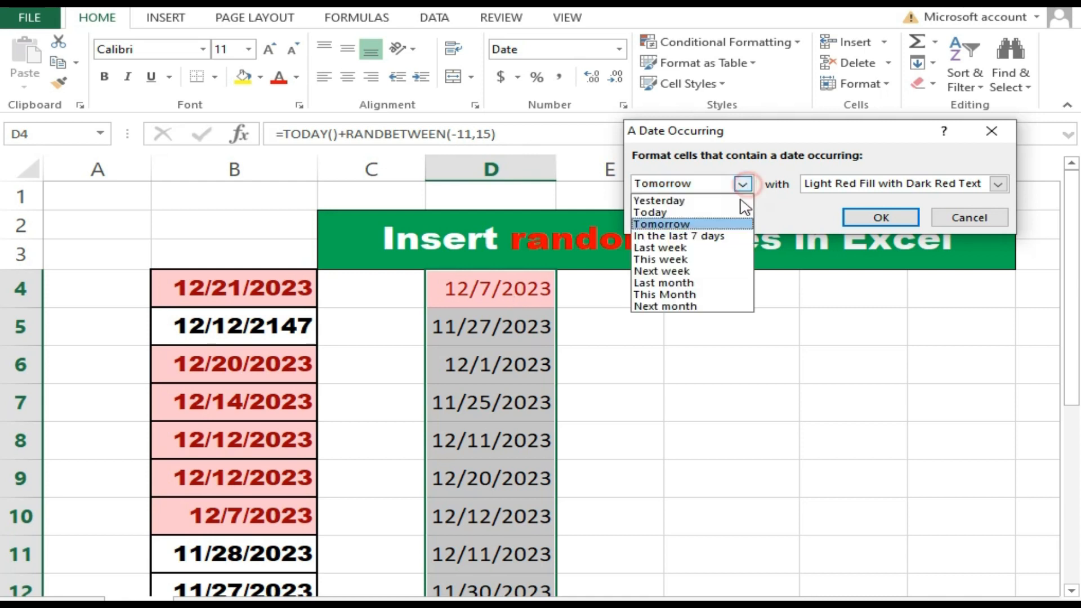
pyautogui.click(713, 239)
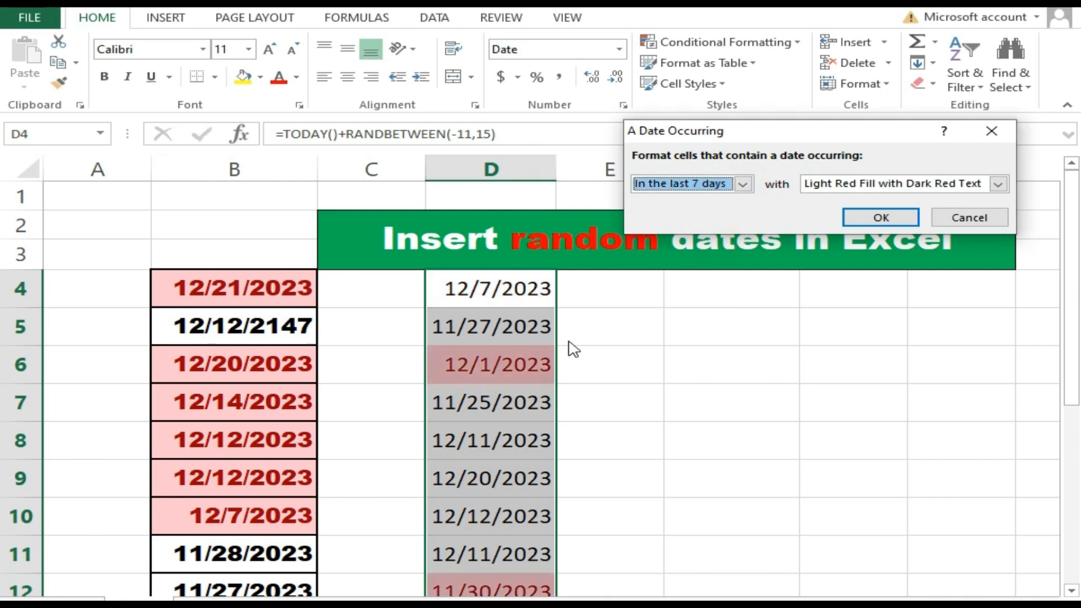
pyautogui.click(742, 185)
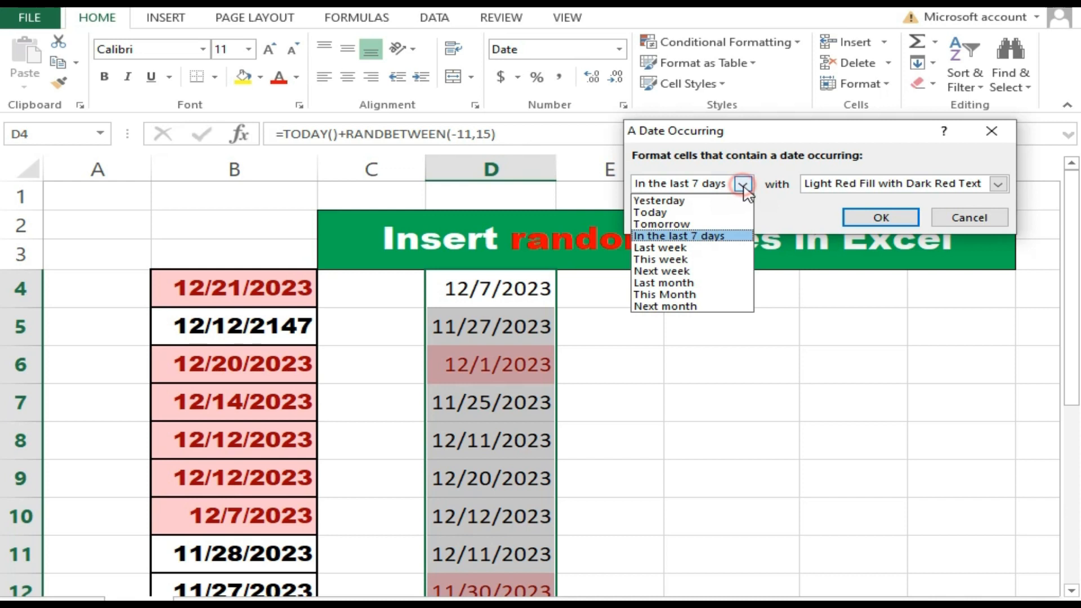
pyautogui.click(719, 252)
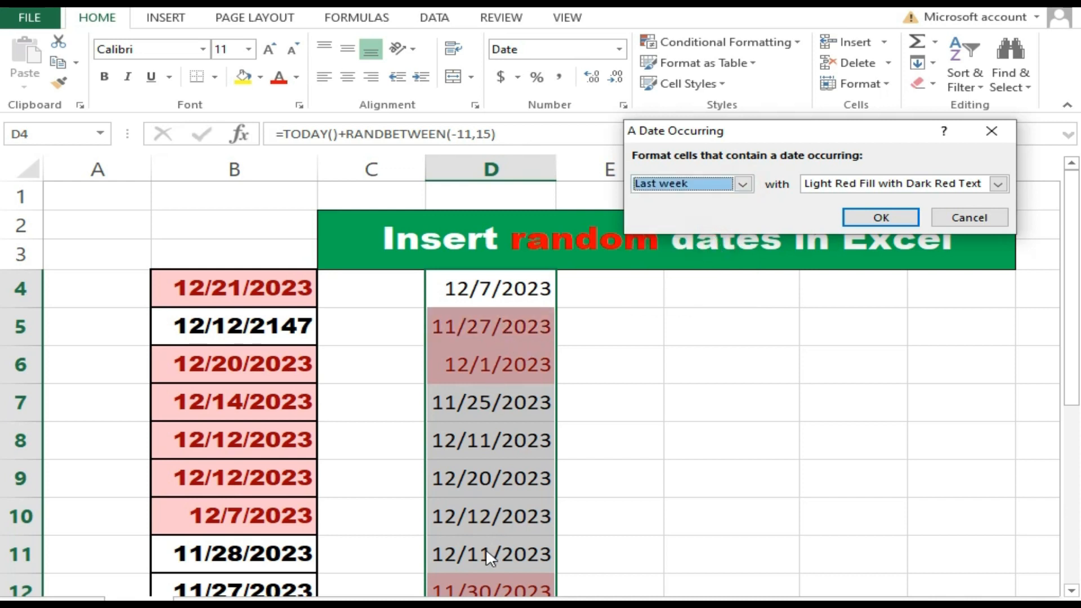
pyautogui.click(743, 184)
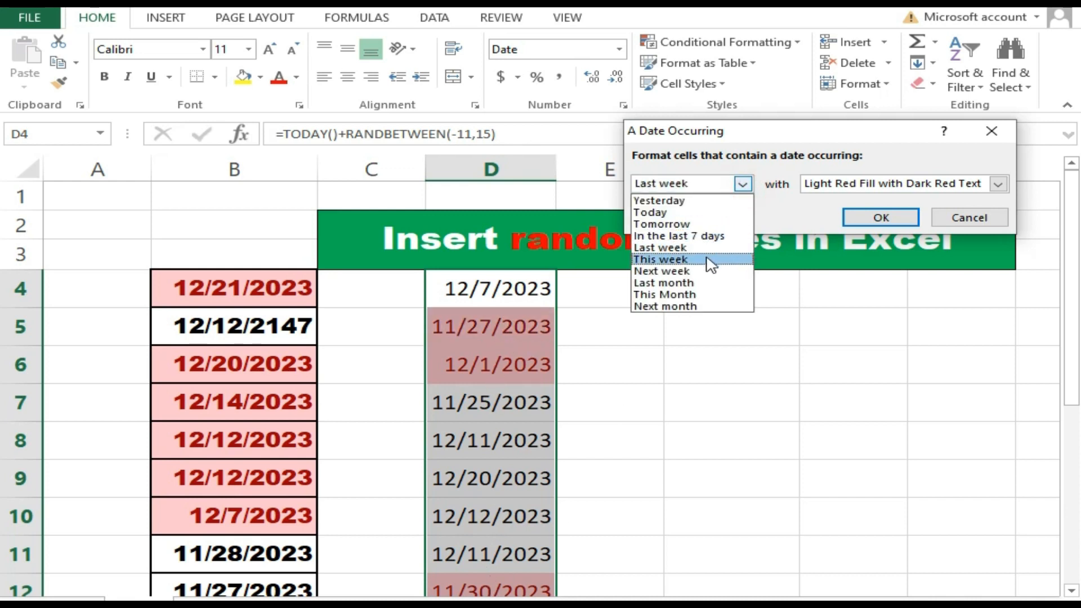
pyautogui.click(710, 260)
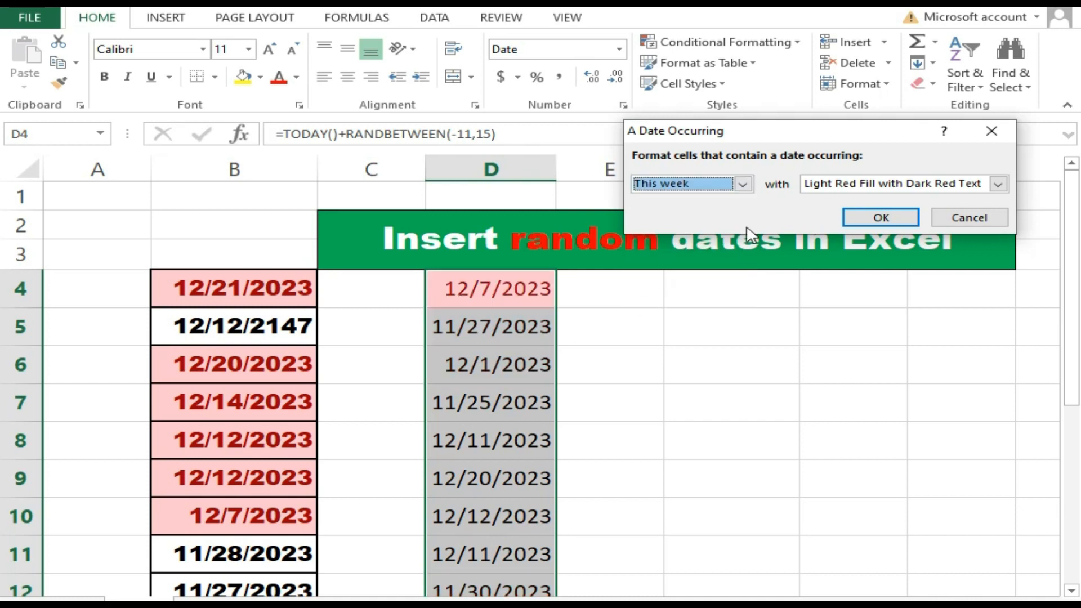
# - Set the date rule to This Month with Green Fill with Dark Green Text and apply it to column D
pyautogui.click(744, 185)
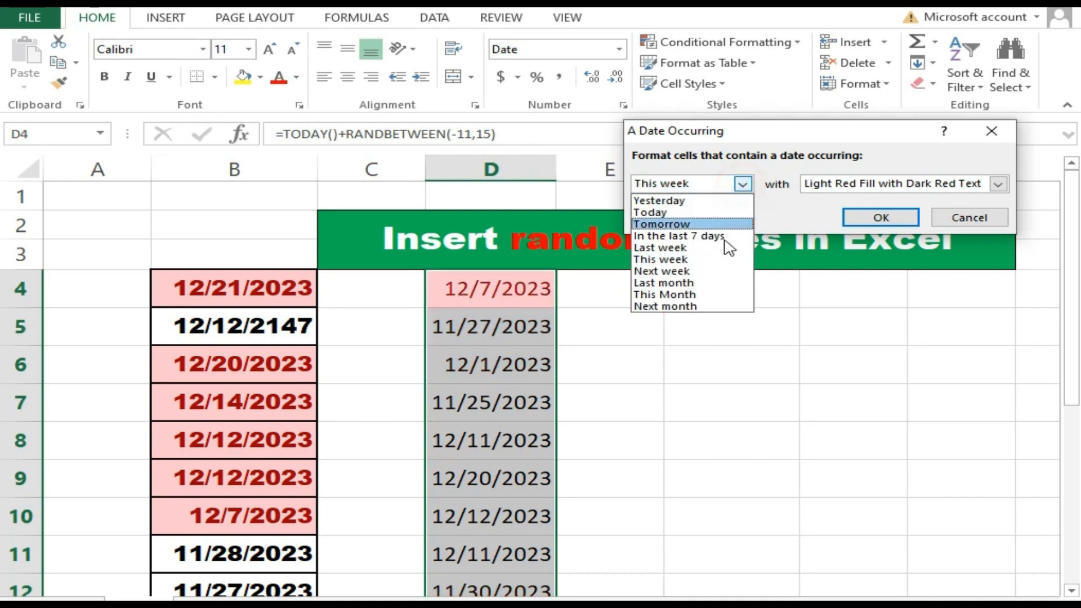
pyautogui.click(700, 295)
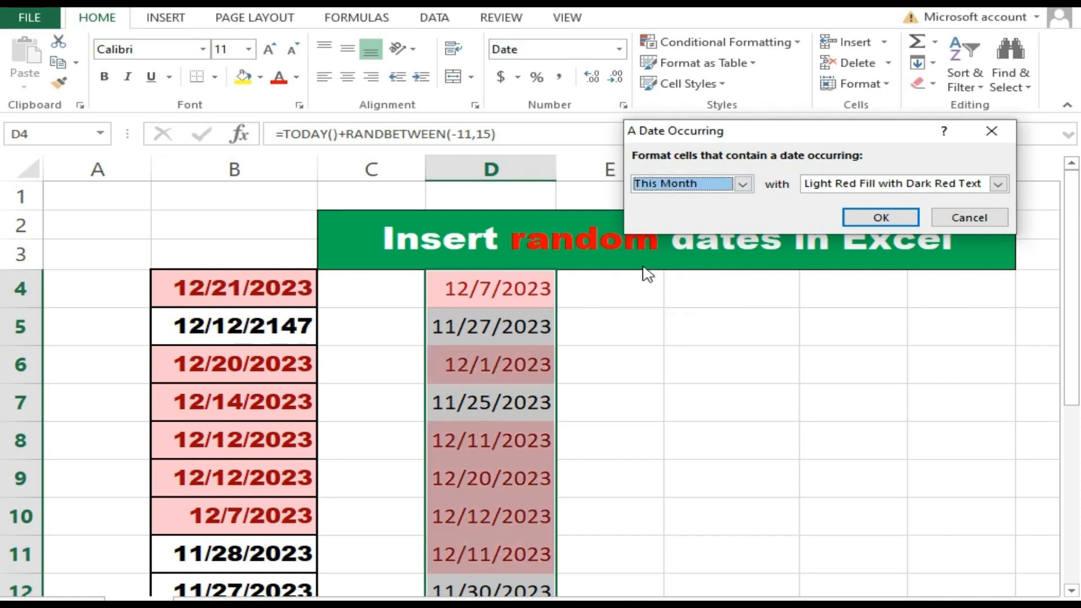
pyautogui.click(998, 185)
pyautogui.click(966, 225)
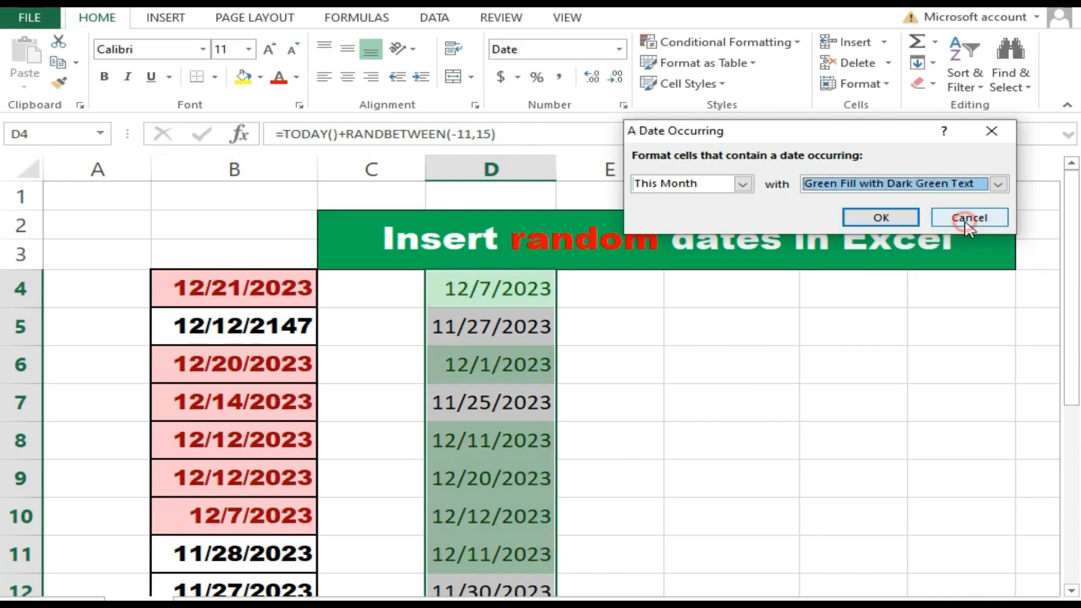
pyautogui.click(882, 218)
# - Look through column D to check which dates the This Month rule highlights and inspect several cells' formulas
pyautogui.scroll(-4, 683, 319)
pyautogui.click(659, 326)
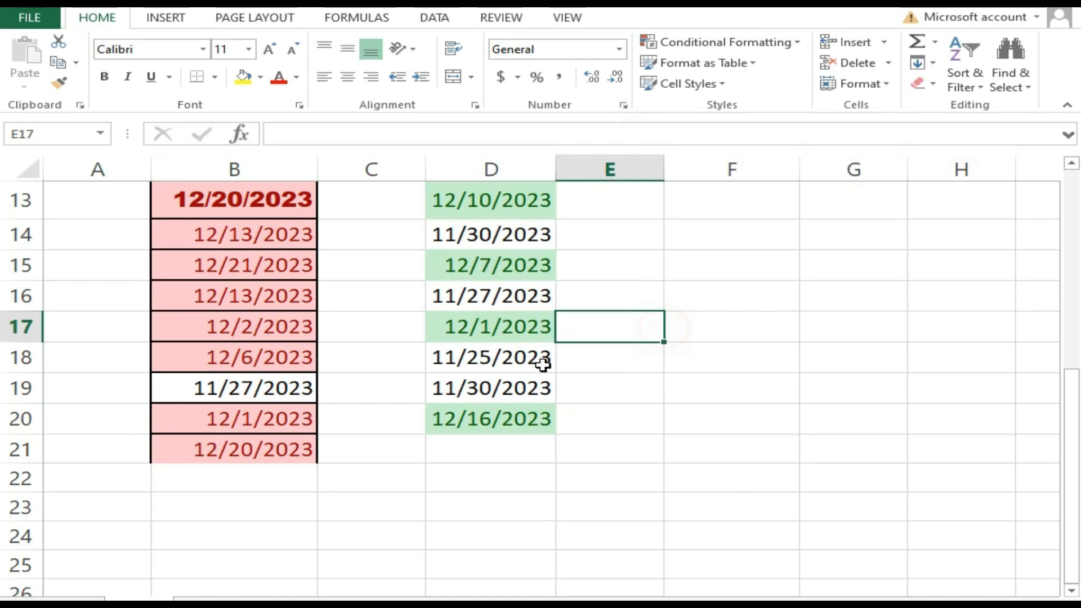
pyautogui.scroll(1, 509, 377)
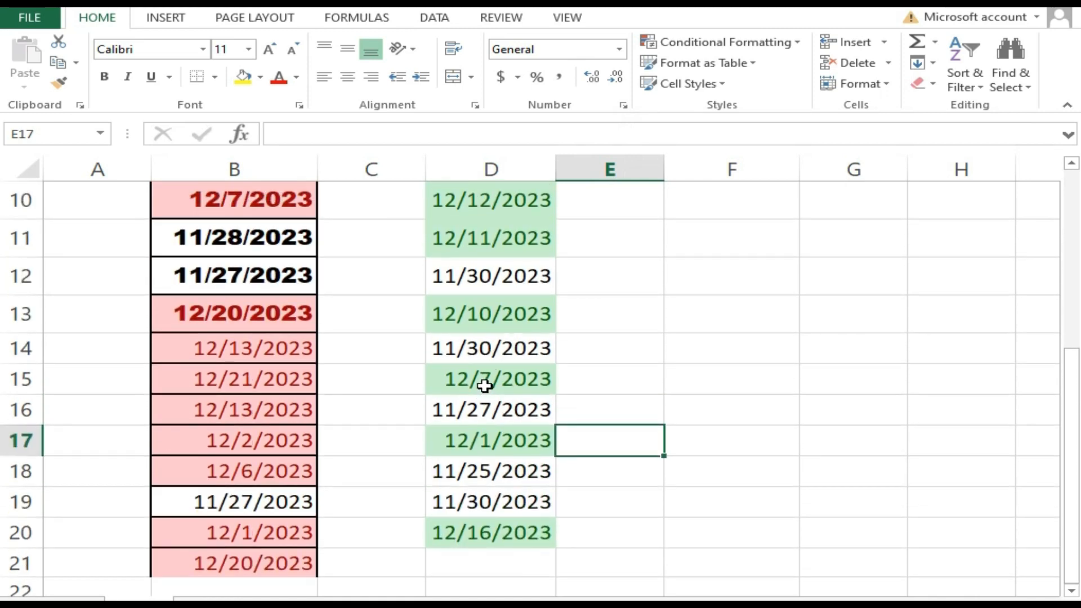
pyautogui.click(484, 386)
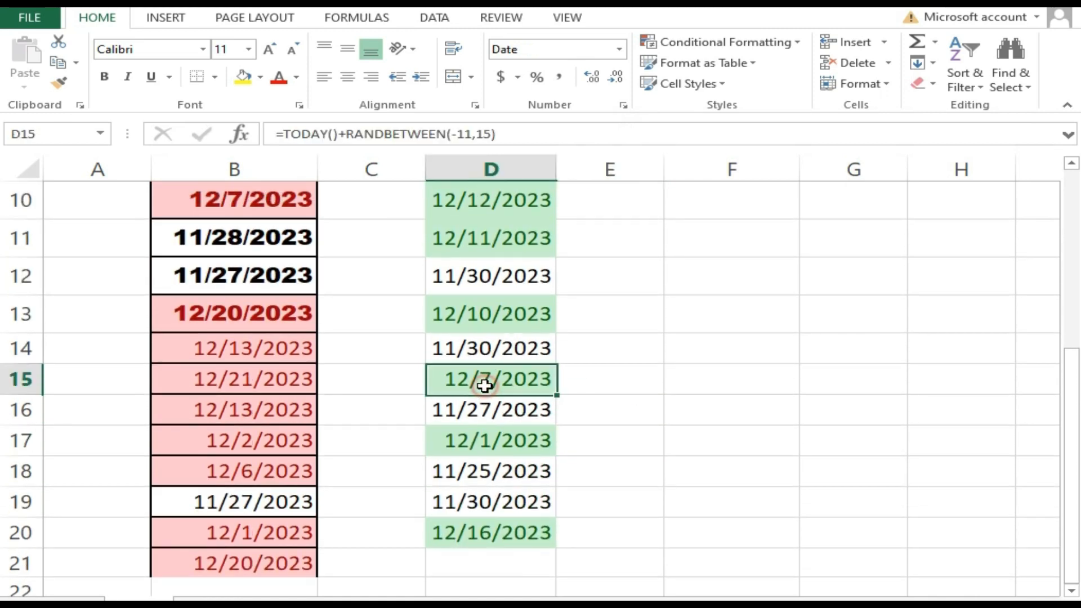
pyautogui.click(474, 442)
pyautogui.click(459, 531)
pyautogui.click(458, 410)
pyautogui.click(491, 387)
pyautogui.click(489, 307)
pyautogui.scroll(3, 495, 282)
pyautogui.click(499, 293)
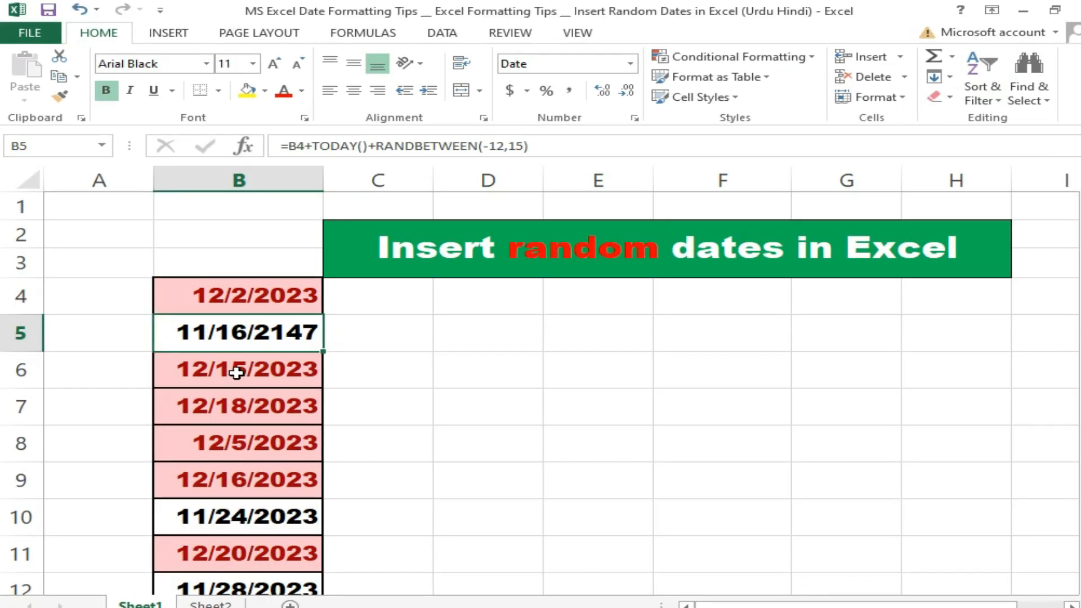
# - Recalculate the random dates in column B and enter the formula =TODAY()+RANDBETWEEN(-11,15) in cell D4
pyautogui.press('F9')
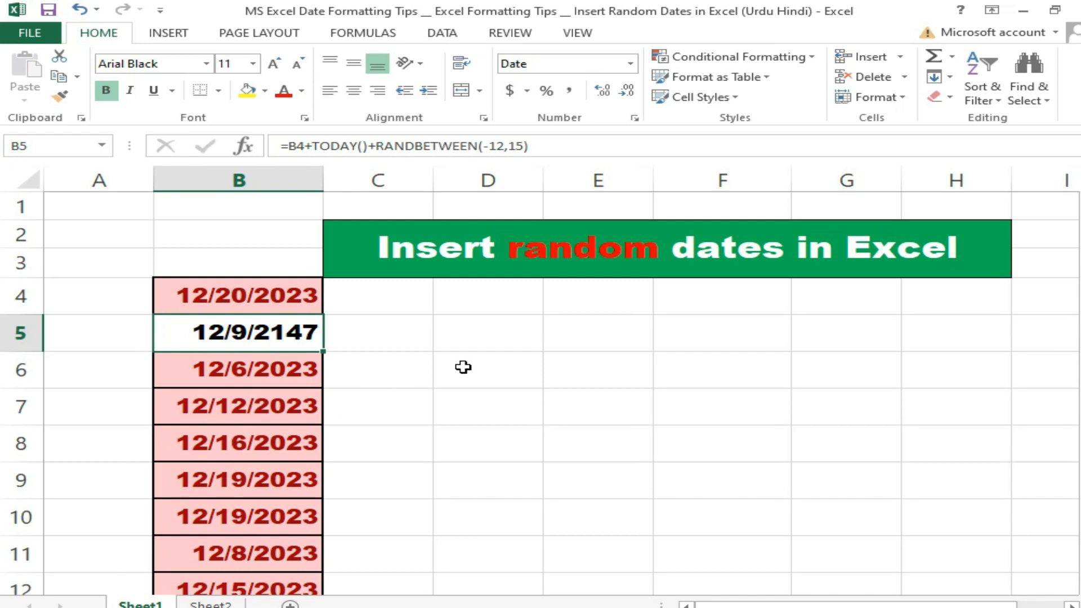
pyautogui.press('Up')
pyautogui.click(490, 304)
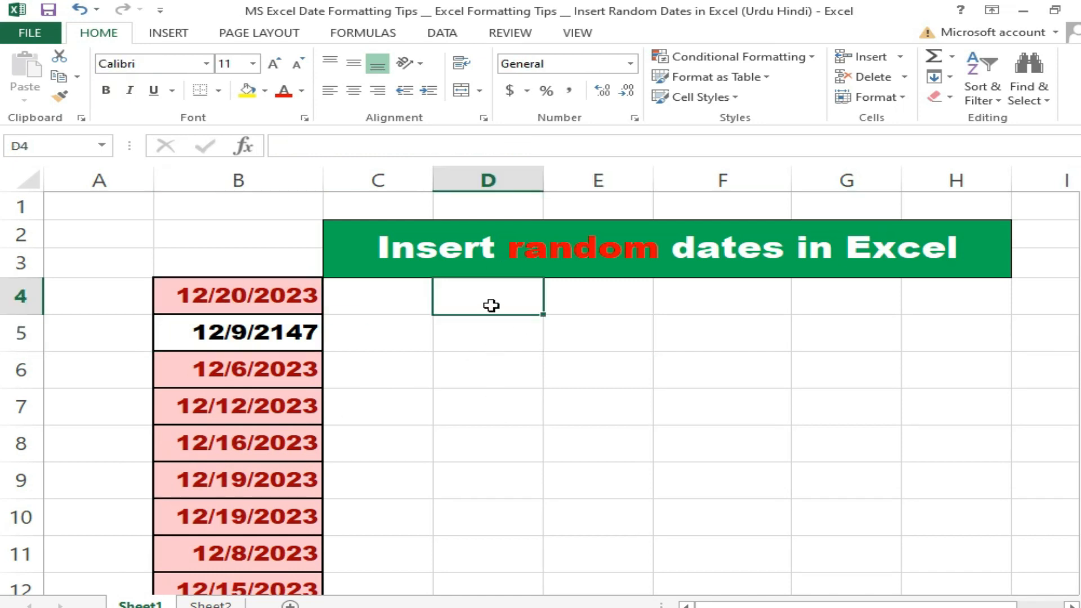
pyautogui.write('=TODAY()+di')
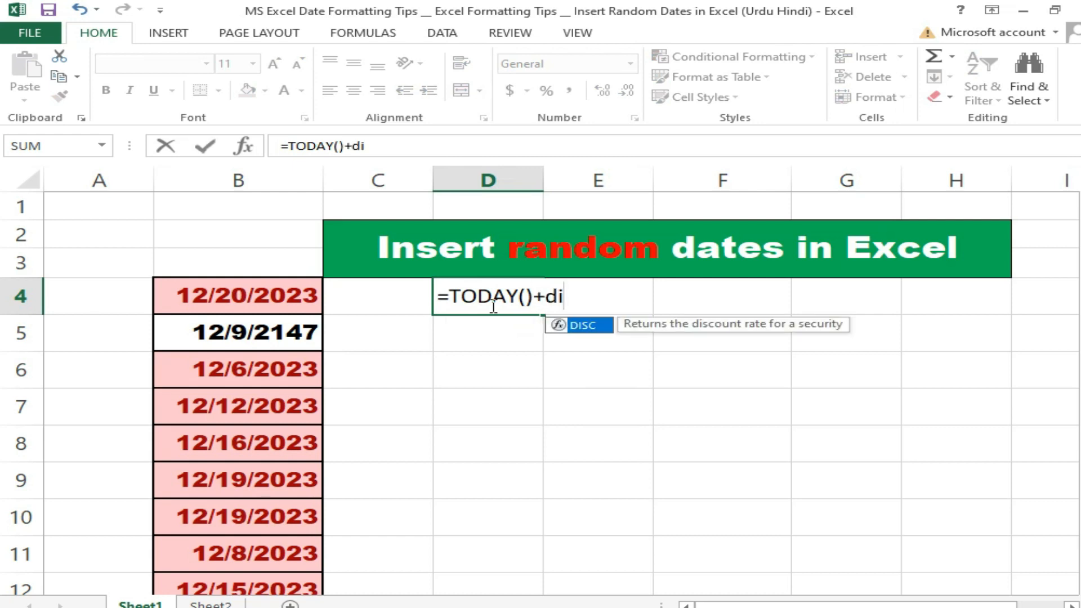
pyautogui.press('BackSpace')
pyautogui.press('BackSpace')
pyautogui.write('randb')
pyautogui.press('Tab')
pyautogui.write('-11,15)')
pyautogui.press('Return')
# - Fill the random date formula from D4 down through D20 and check the filled dates against cell B6
pyautogui.press('Up')
pyautogui.moveTo(562, 320); pyautogui.dragTo(507, 597)
pyautogui.press('Up')
pyautogui.click(459, 411)
pyautogui.scroll(3, 482, 358)
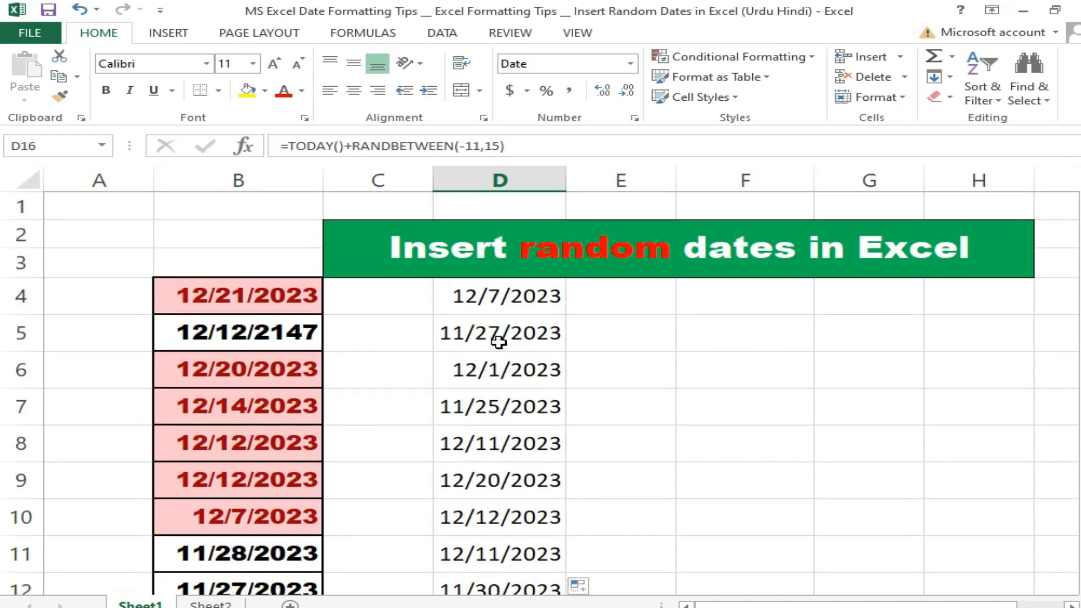
pyautogui.click(247, 383)
# - Start a conditional formatting rule for a date occurring on the filled dates in D4:D20
pyautogui.moveTo(500, 296); pyautogui.dragTo(501, 586)
pyautogui.scroll(1, 381, 245)
pyautogui.click(732, 56)
pyautogui.moveTo(787, 121)
pyautogui.moveTo(788, 89)
pyautogui.click(935, 282)
# - Highlight the column D dates occurring This Month with Green Fill with Dark Green Text and select cell D4
pyautogui.click(695, 232)
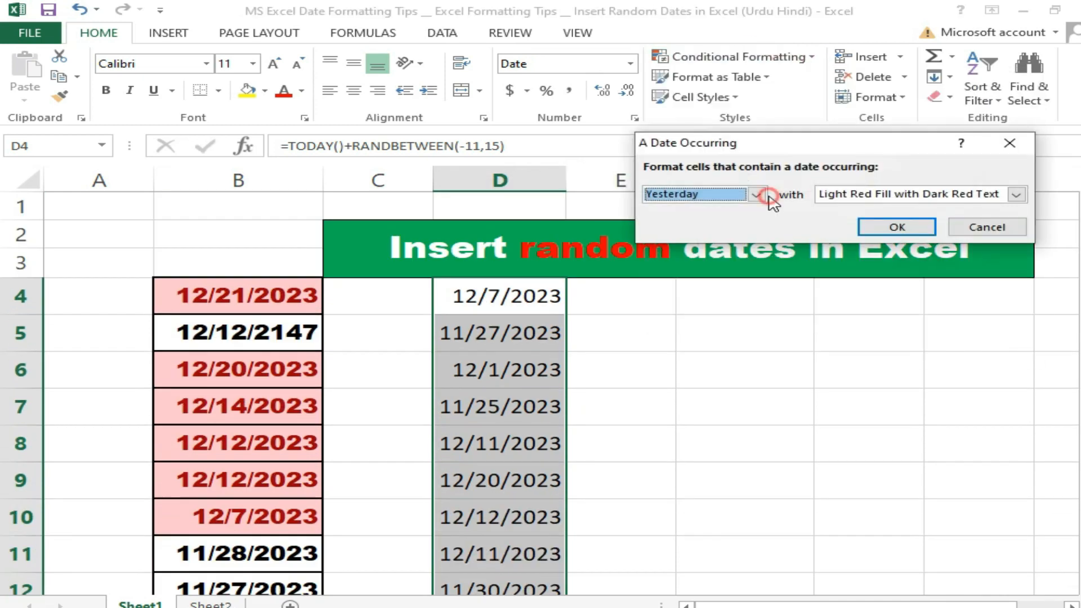
pyautogui.scroll(-2, 761, 199)
pyautogui.scroll(-2, 757, 197)
pyautogui.click(756, 195)
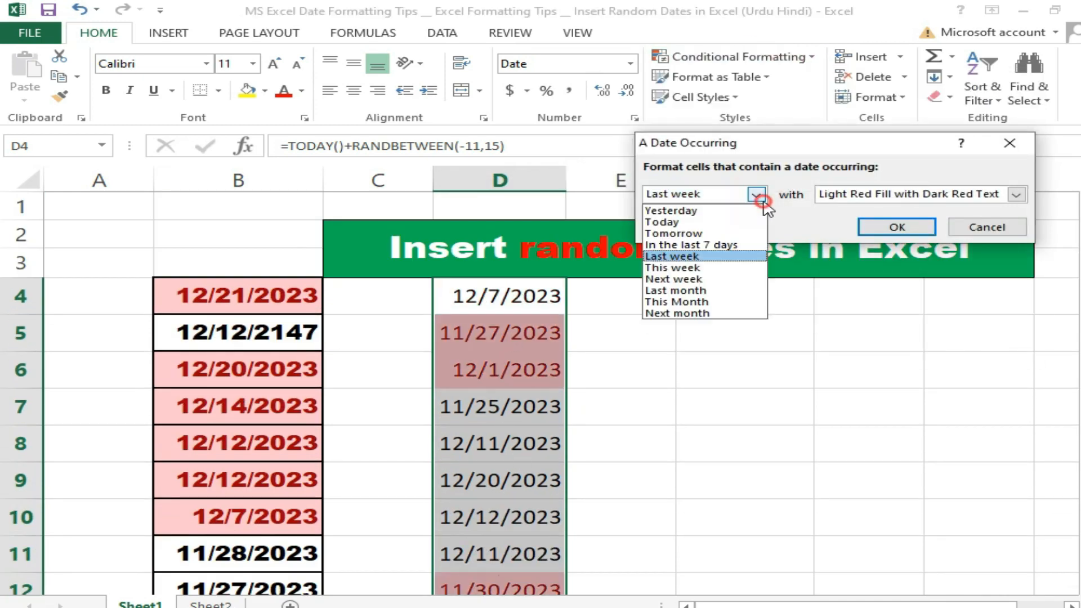
pyautogui.click(698, 304)
pyautogui.click(1016, 194)
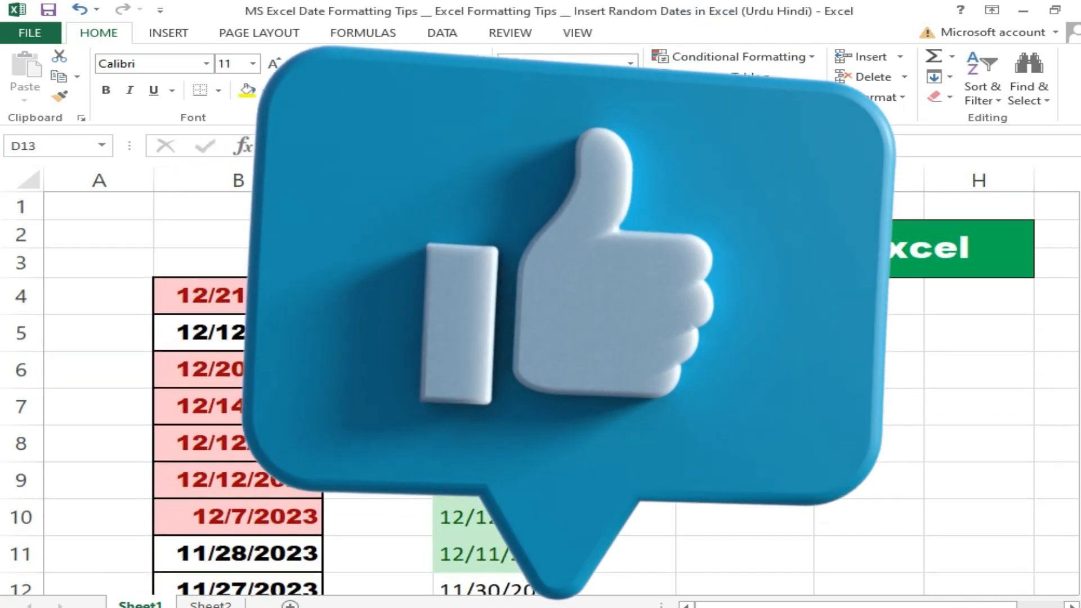
pyautogui.click(498, 295)
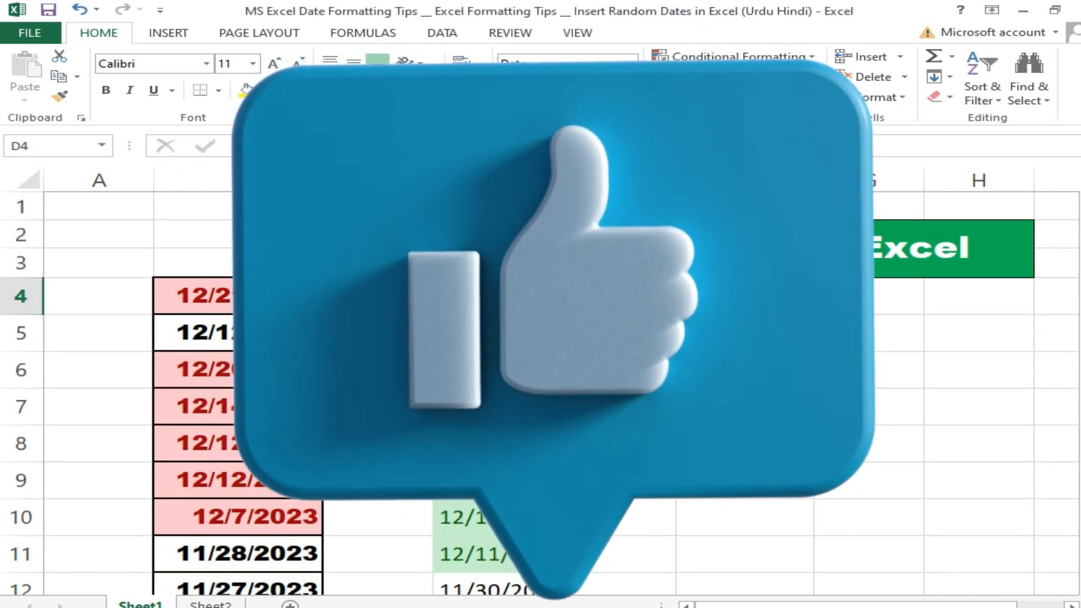